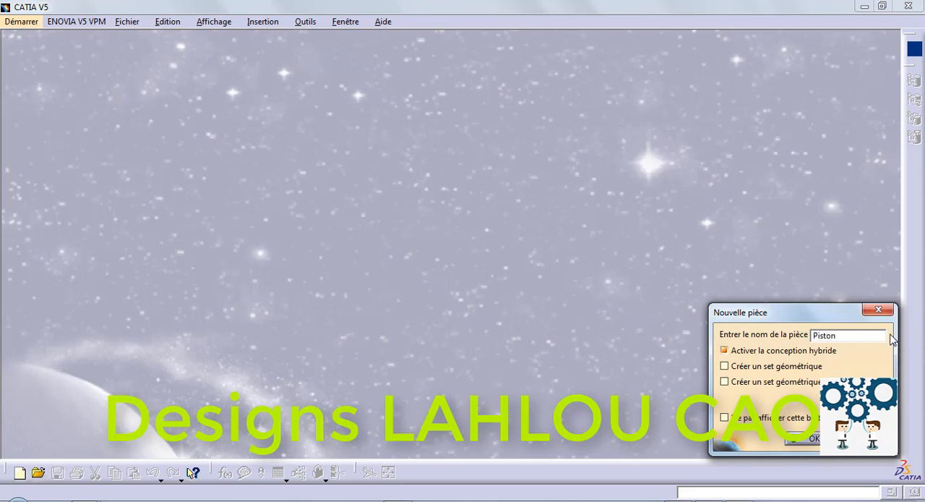
- Create the new part named Piston and open a sketch on the yz plane
{"action": "key", "text": "Return"}
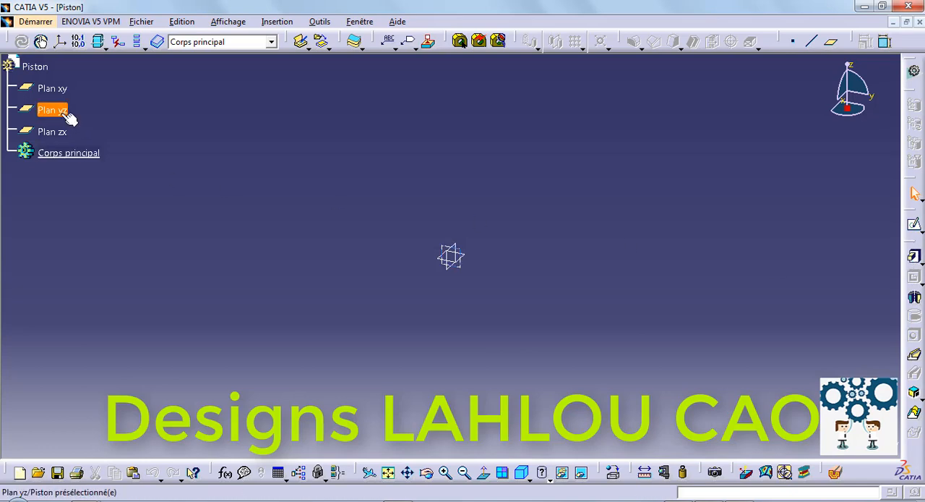
{"action": "left_click", "coordinate": [914, 225]}
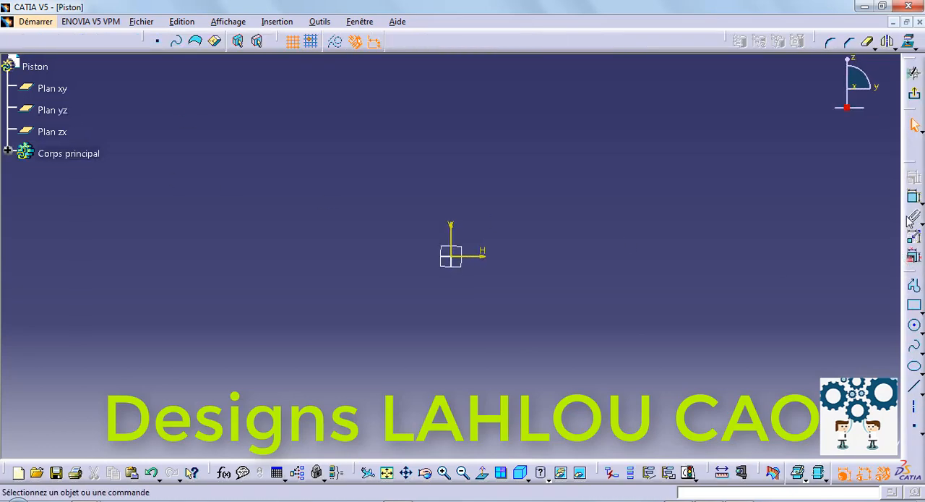
- Draw a vertical line about 87 mm up from the origin and a horizontal line leftward from its upper end
{"action": "left_click", "coordinate": [915, 308]}
{"action": "left_click", "coordinate": [915, 286]}
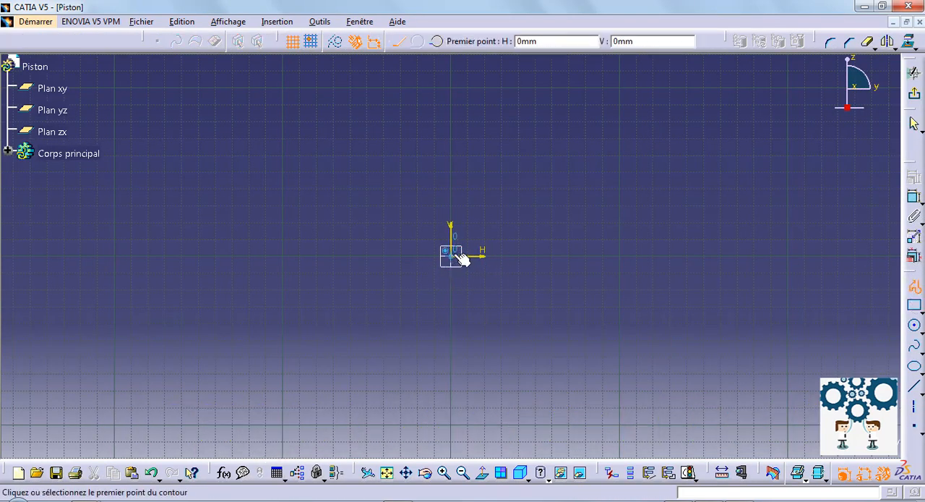
{"action": "left_click", "coordinate": [456, 257]}
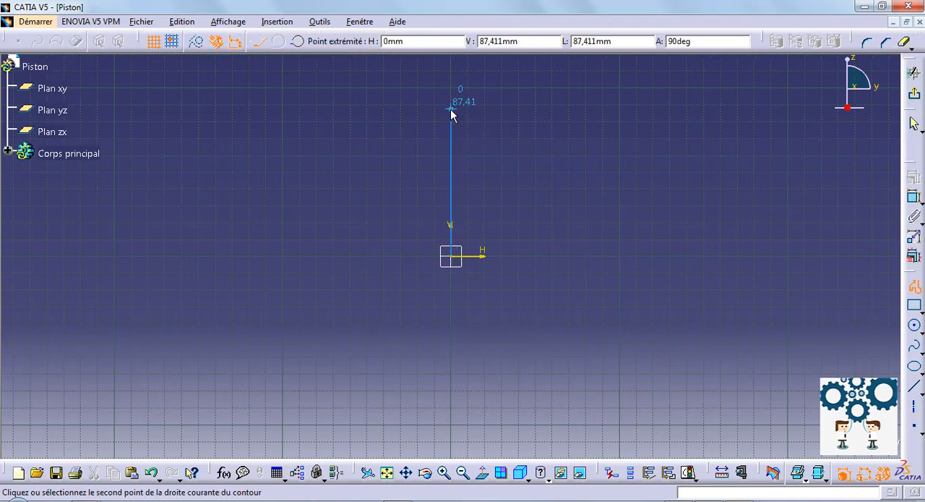
{"action": "left_click", "coordinate": [450, 109]}
{"action": "left_click", "coordinate": [330, 110]}
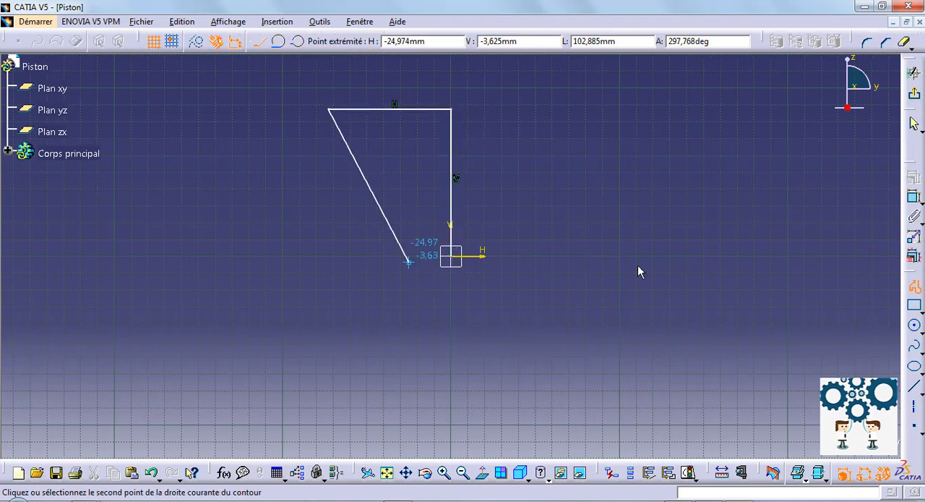
{"action": "left_click", "coordinate": [915, 286]}
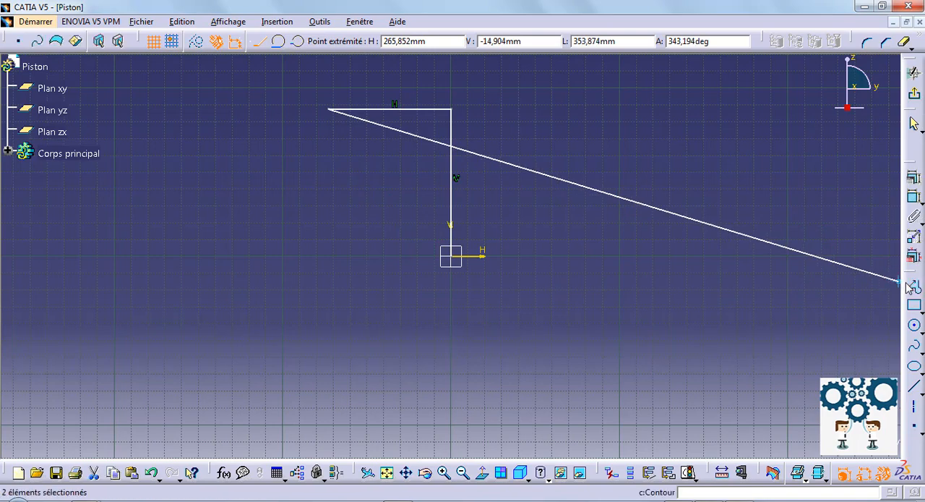
{"action": "middle_click_drag", "start_coordinate": [718, 314], "coordinate": [840, 445]}
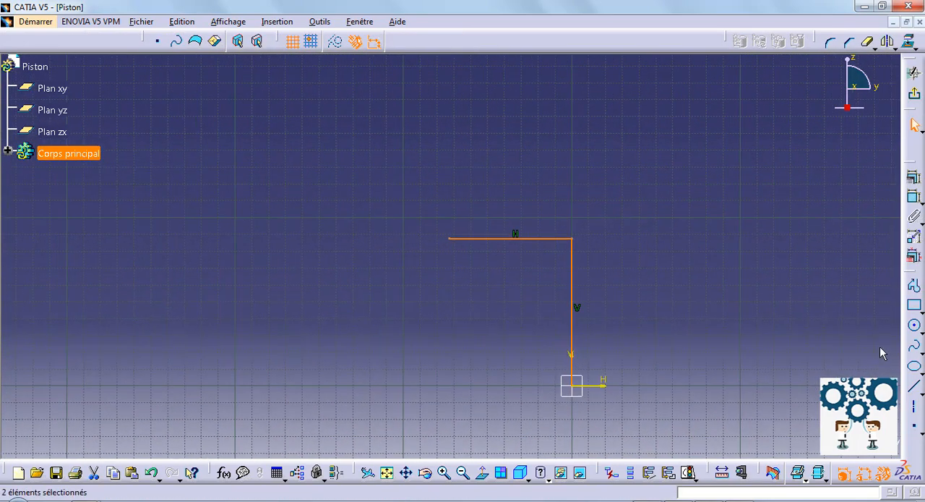
- Dimension the vertical line's length and set it to 53 mm
{"action": "left_click", "coordinate": [914, 200]}
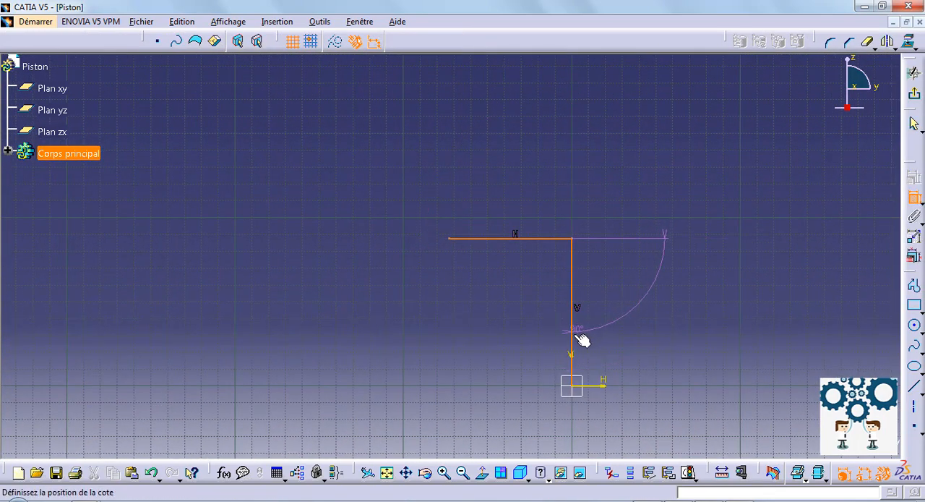
{"action": "key", "text": "Escape"}
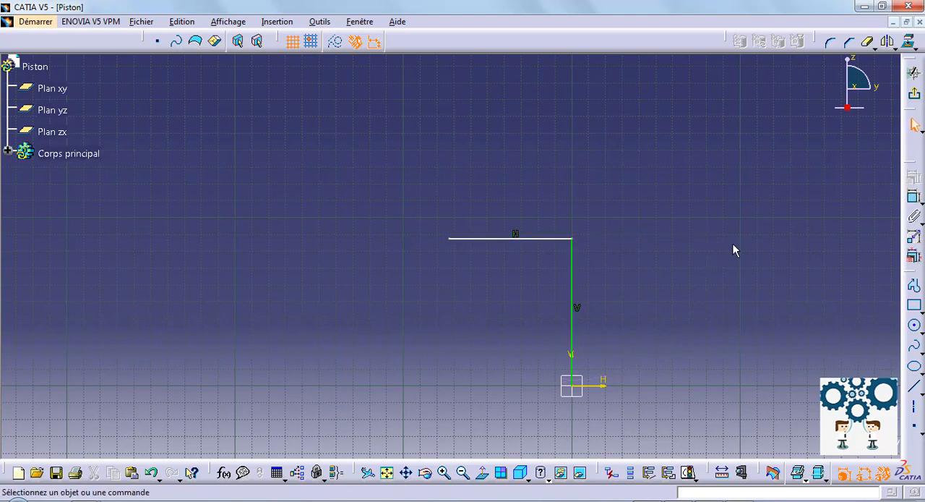
{"action": "left_click", "coordinate": [914, 200]}
{"action": "left_click", "coordinate": [572, 331]}
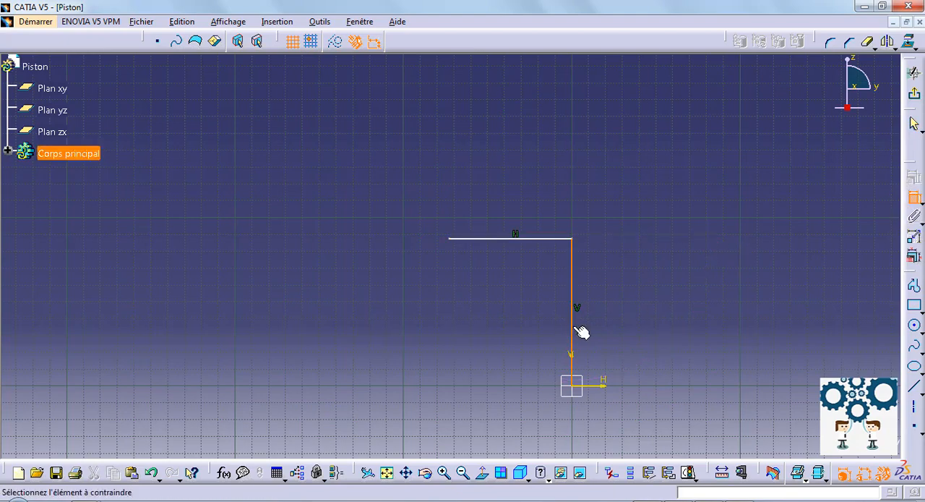
{"action": "double_click", "coordinate": [674, 299]}
{"action": "type", "text": "5"}
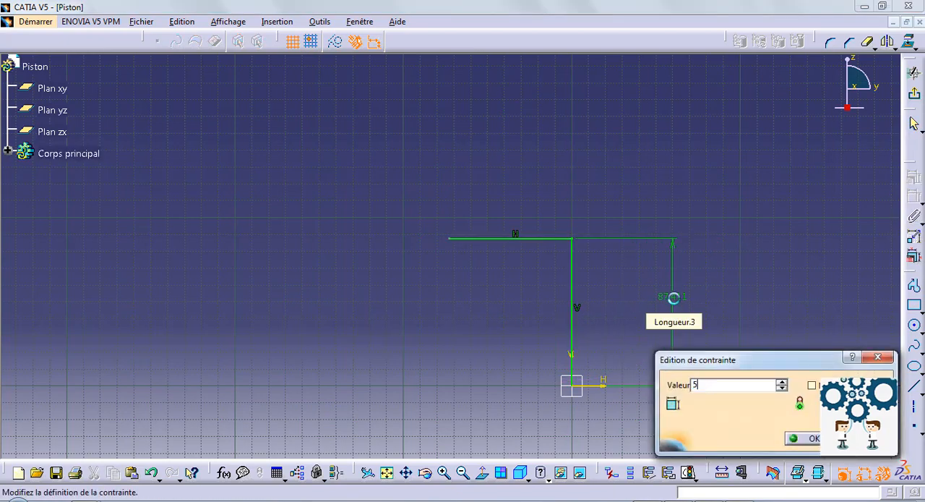
{"action": "type", "text": "3mm"}
{"action": "key", "text": "Return"}
- Dimension the upper horizontal line's length and set it to 25 mm
{"action": "left_click", "coordinate": [539, 296]}
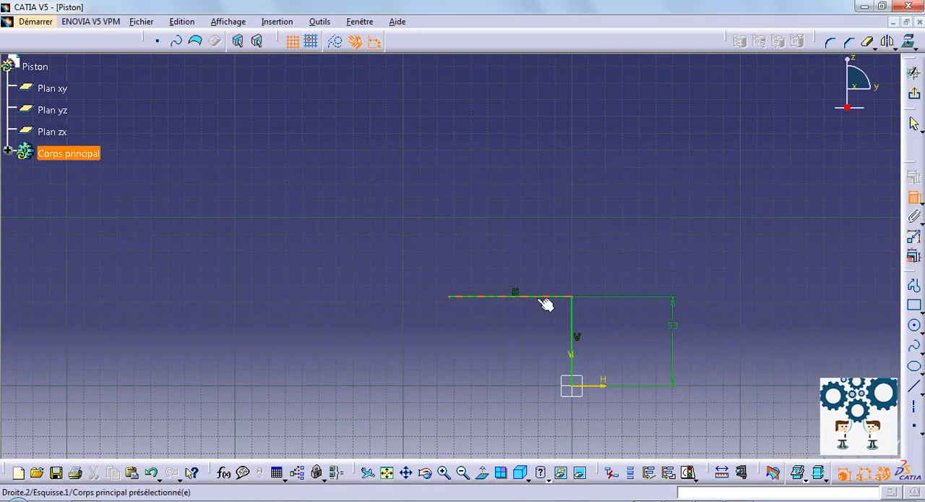
{"action": "left_click", "coordinate": [505, 242]}
{"action": "double_click", "coordinate": [505, 239]}
{"action": "type", "text": "25mm"}
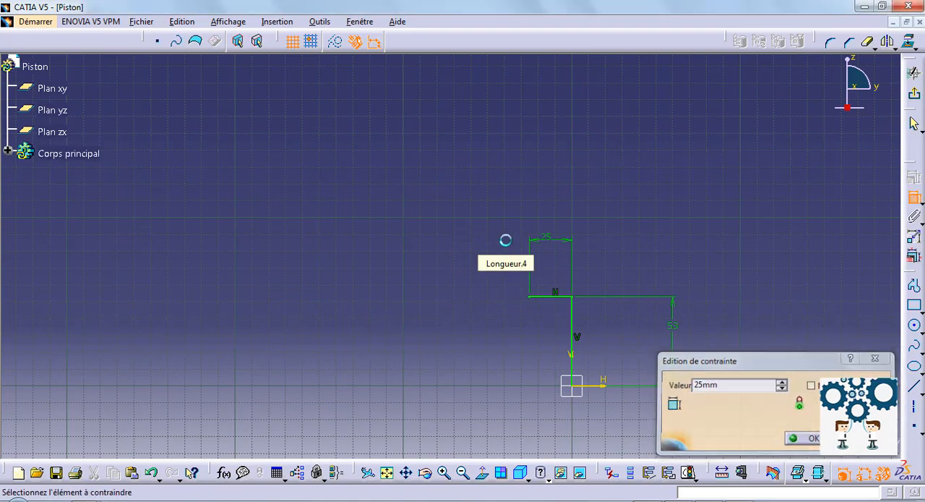
{"action": "key", "text": "Return"}
- Start a second profile at the origin with a horizontal line about 77 mm leftward and a vertical line about 61 mm up
{"action": "mouse_move", "coordinate": [584, 369]}
{"action": "middle_mouse_down"}
{"action": "mouse_move", "coordinate": [572, 361]}
{"action": "mouse_move", "coordinate": [580, 274]}
{"action": "mouse_move", "coordinate": [597, 316]}
{"action": "mouse_move", "coordinate": [687, 259]}
{"action": "mouse_move", "coordinate": [692, 304]}
{"action": "middle_mouse_up"}
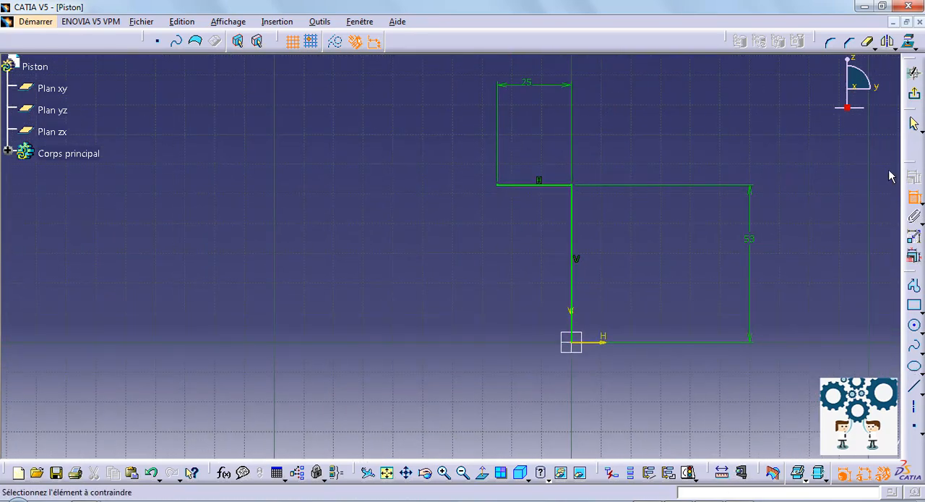
{"action": "left_click", "coordinate": [915, 286]}
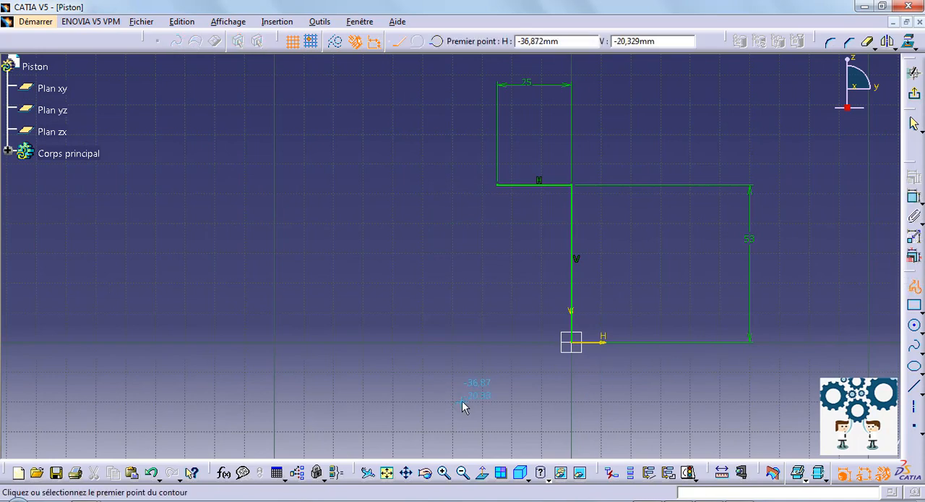
{"action": "left_click", "coordinate": [579, 347]}
{"action": "left_click", "coordinate": [343, 342]}
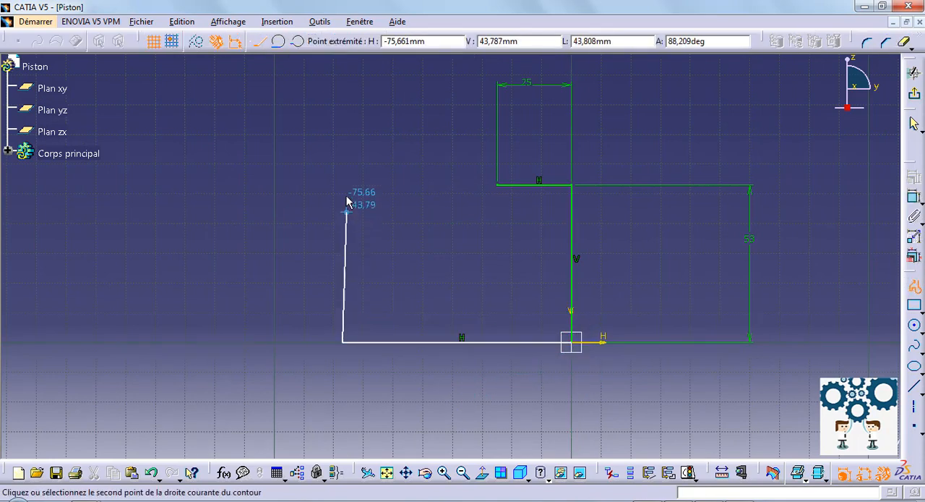
{"action": "left_click", "coordinate": [343, 160]}
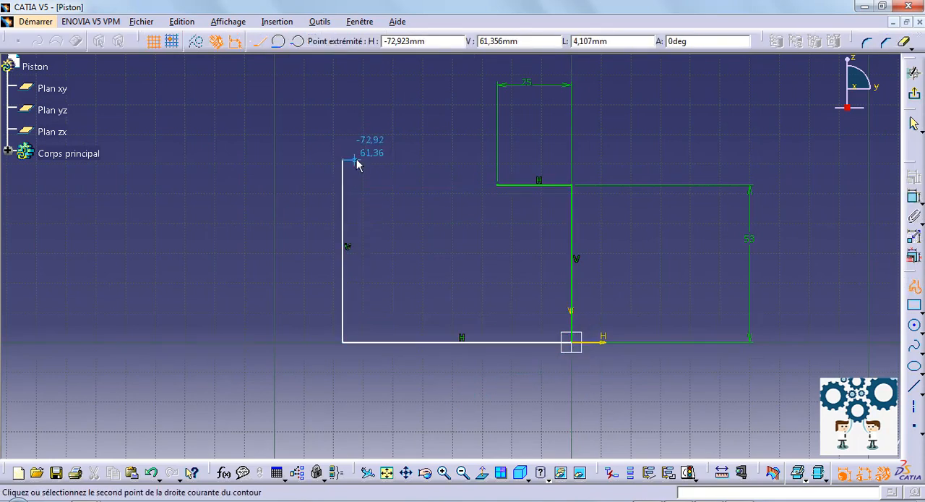
- Continue the profile upward with two rectangular grooves about 4 mm deep, separated by a short vertical land
{"action": "left_click", "coordinate": [355, 140]}
{"action": "left_click", "coordinate": [343, 139]}
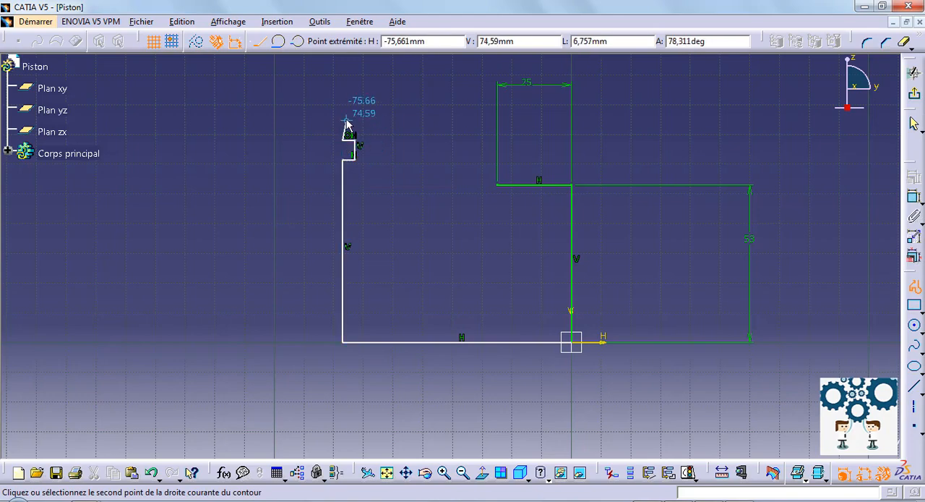
{"action": "left_click", "coordinate": [354, 120]}
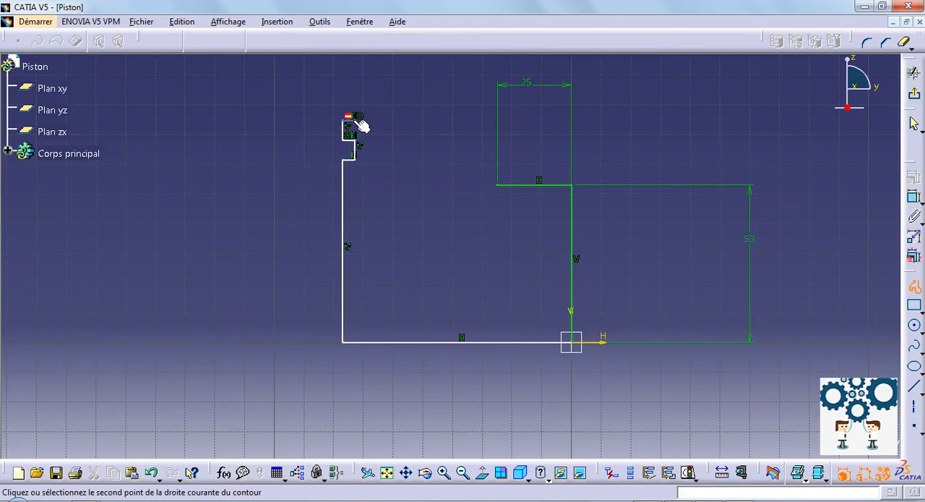
{"action": "mouse_move", "coordinate": [367, 81]}
{"action": "middle_mouse_down"}
{"action": "mouse_move", "coordinate": [373, 159]}
{"action": "mouse_move", "coordinate": [369, 123]}
{"action": "middle_mouse_up"}
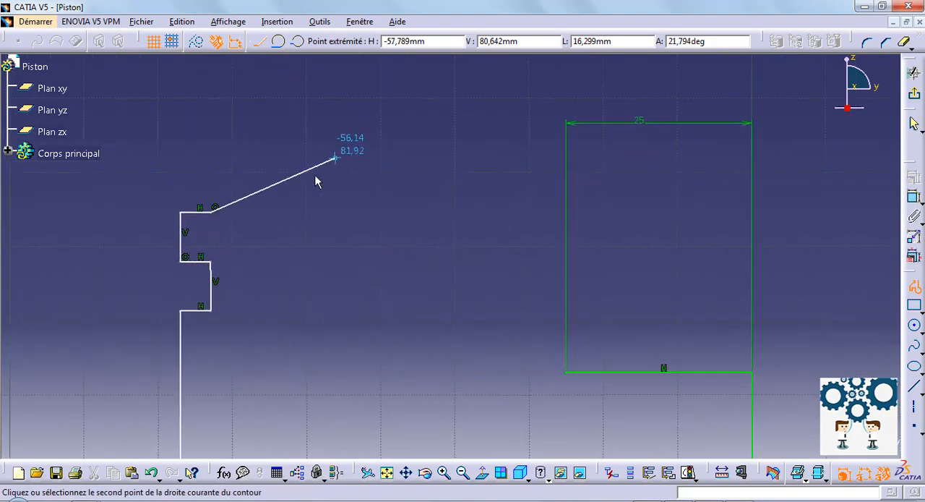
{"action": "middle_click_drag", "start_coordinate": [304, 183], "coordinate": [497, 241]}
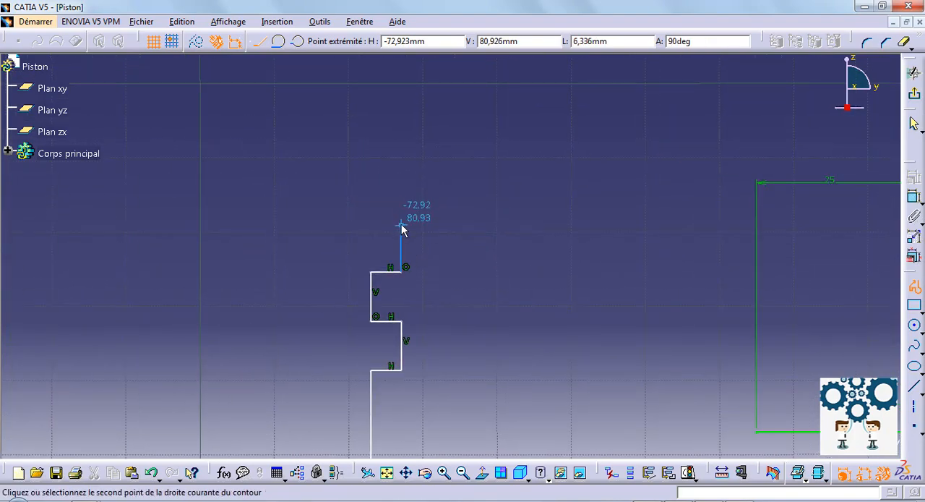
{"action": "left_click", "coordinate": [402, 226]}
{"action": "left_click", "coordinate": [370, 226]}
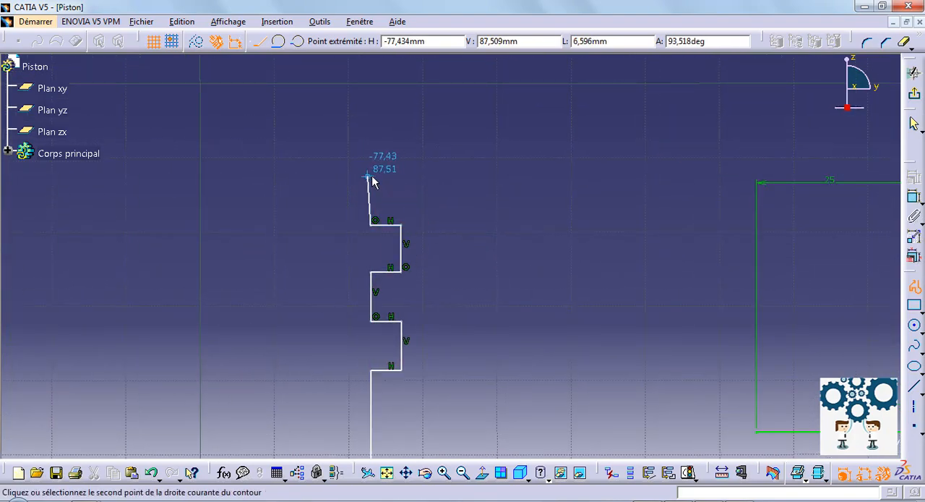
- Add a third groove about 4 mm deep above the others and end the profile with a short vertical and an inward horizontal line
{"action": "left_click", "coordinate": [372, 178]}
{"action": "left_click", "coordinate": [402, 177]}
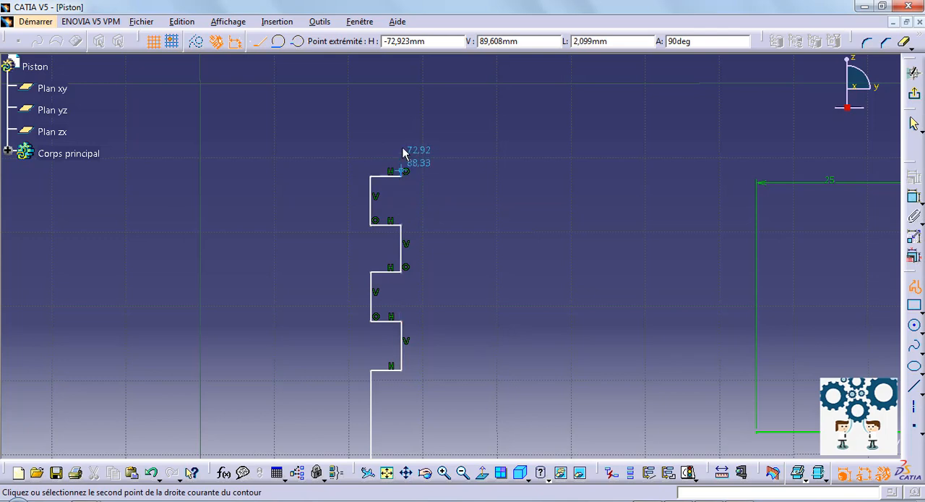
{"action": "left_click", "coordinate": [401, 129]}
{"action": "left_click", "coordinate": [370, 129]}
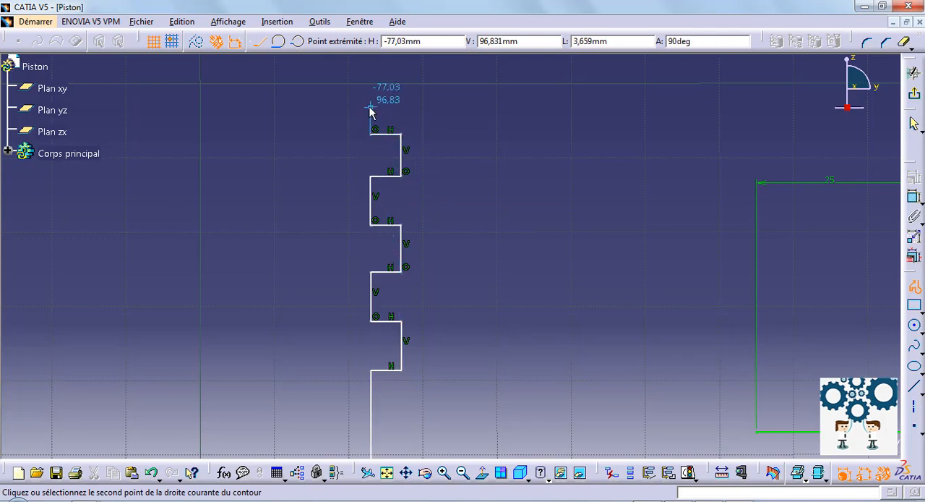
{"action": "left_click", "coordinate": [456, 107]}
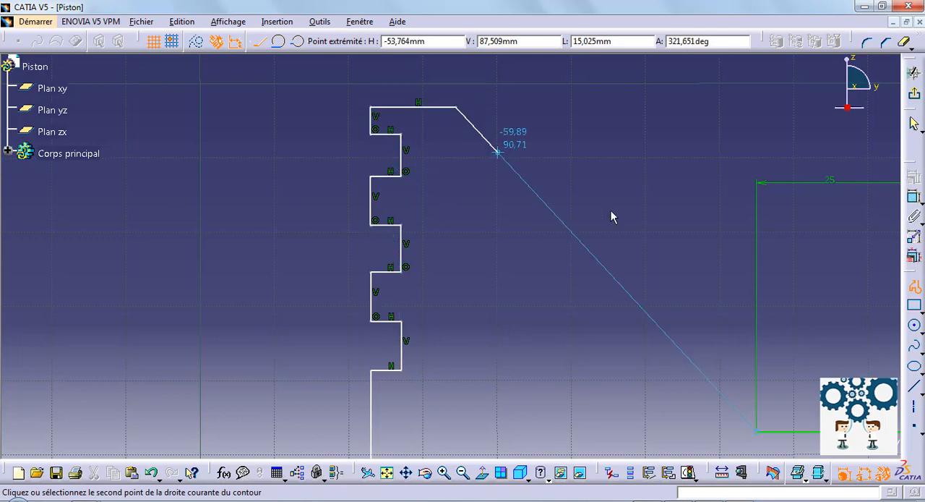
{"action": "left_click", "coordinate": [915, 287]}
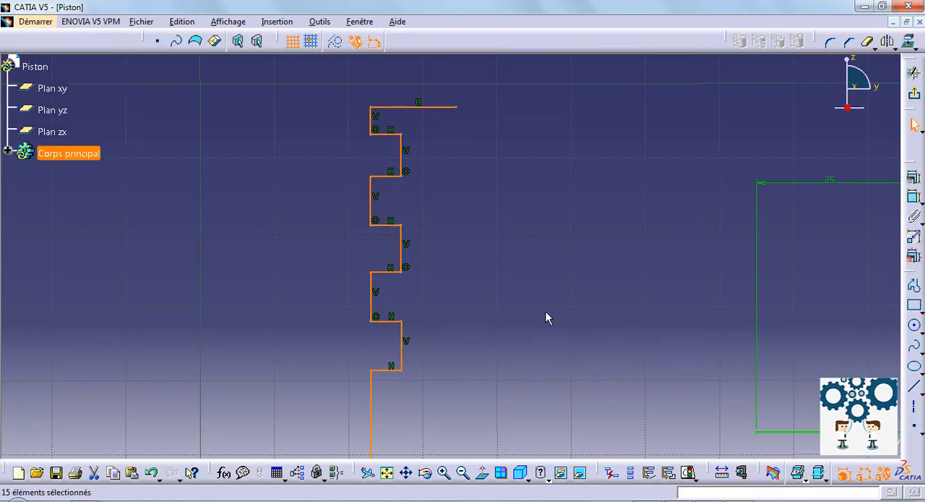
- Dimension the bottom horizontal line of the grooved profile and set its length to 40 mm
{"action": "mouse_move", "coordinate": [546, 312]}
{"action": "middle_mouse_down", "text": "ctrl"}
{"action": "mouse_move", "coordinate": [533, 376]}
{"action": "mouse_move", "coordinate": [465, 271]}
{"action": "middle_mouse_up", "text": "ctrl"}
{"action": "left_click", "coordinate": [533, 376]}
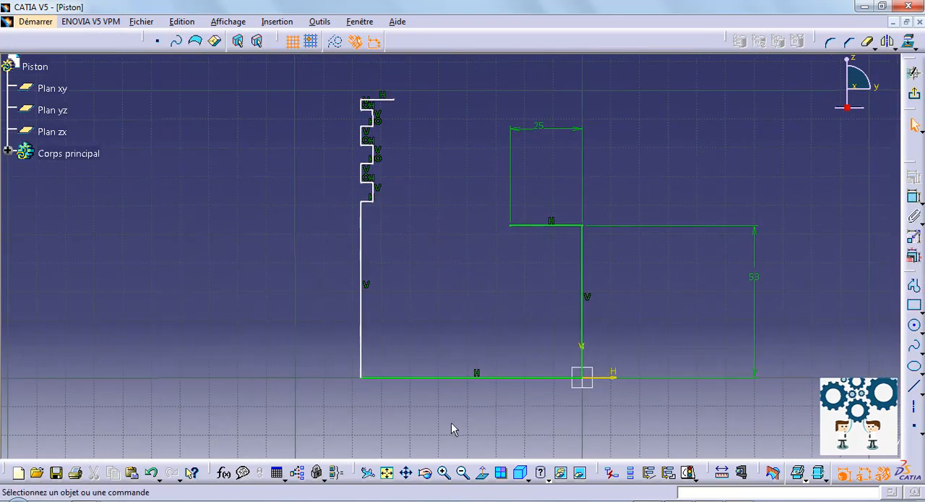
{"action": "left_click", "coordinate": [915, 202]}
{"action": "left_click", "coordinate": [495, 378]}
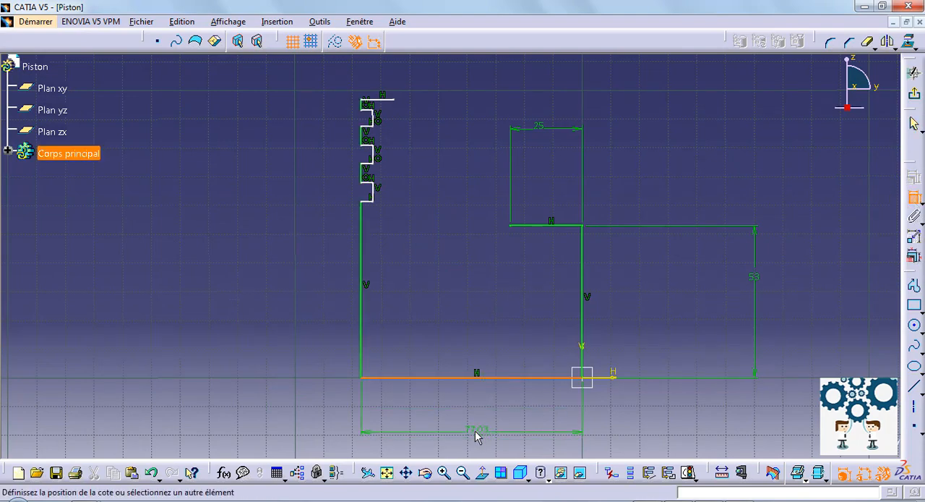
{"action": "left_click", "coordinate": [477, 435]}
{"action": "double_click", "coordinate": [475, 432]}
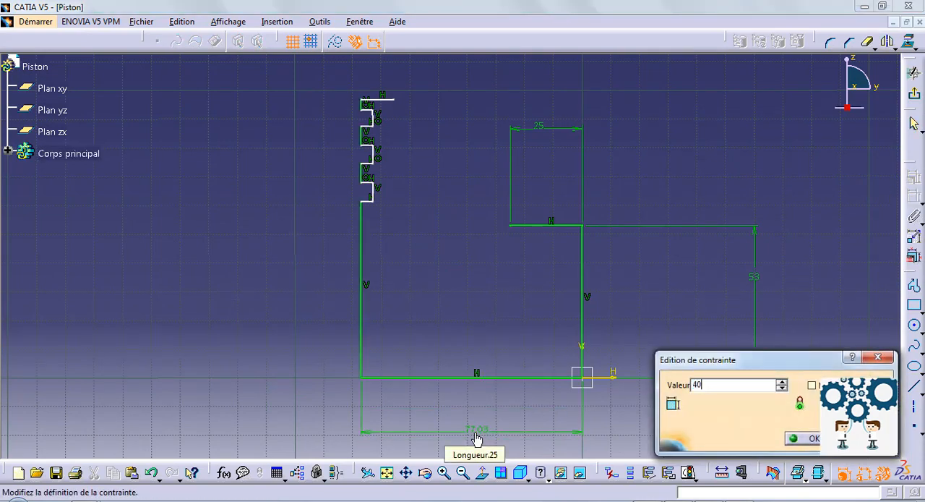
{"action": "key", "text": "Return"}
- Dimension the vertical distance between the grooved profile's top edge and its bottom line
{"action": "mouse_move", "coordinate": [359, 273]}
{"action": "middle_mouse_down"}
{"action": "mouse_move", "coordinate": [374, 353]}
{"action": "mouse_move", "coordinate": [376, 312]}
{"action": "mouse_move", "coordinate": [446, 322]}
{"action": "middle_mouse_up"}
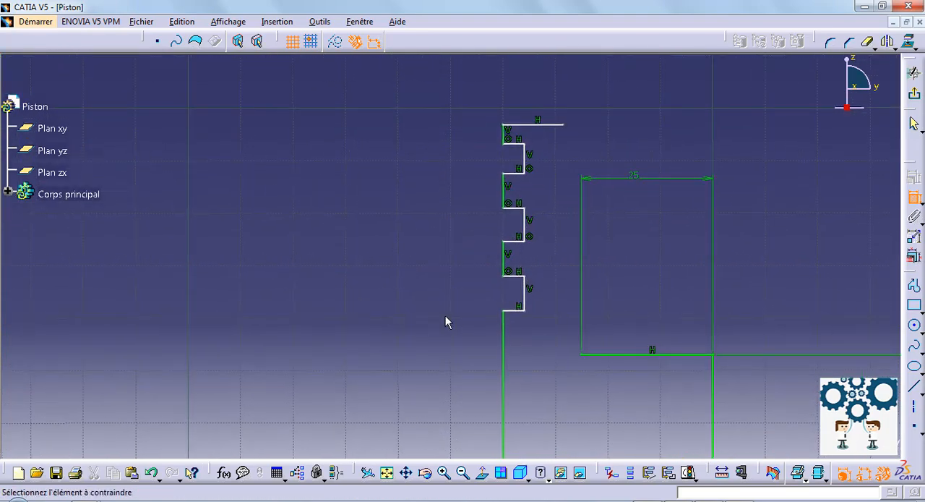
{"action": "left_click", "coordinate": [543, 129]}
{"action": "middle_click_drag", "start_coordinate": [554, 357], "coordinate": [506, 134]}
{"action": "left_click", "coordinate": [514, 414]}
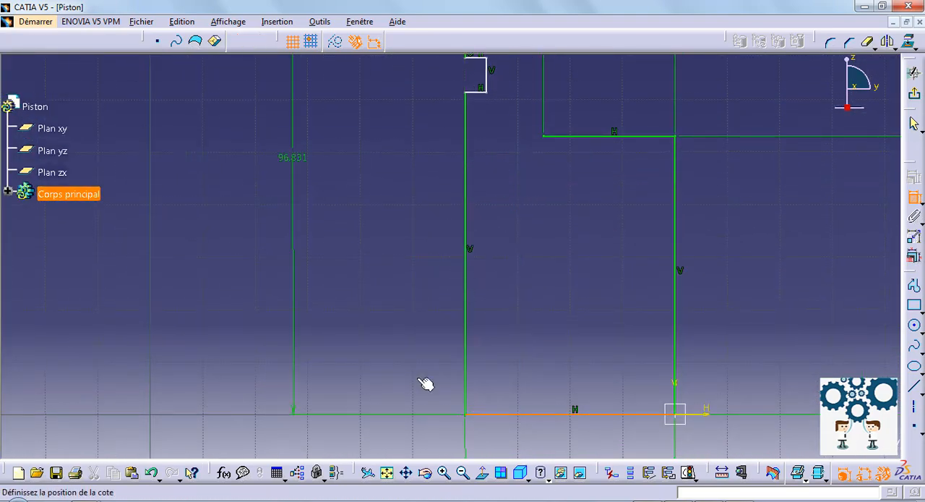
{"action": "left_click", "coordinate": [190, 210]}
- Try setting the grooved profile's overall height to 56 mm and undo that value change
{"action": "double_click", "coordinate": [187, 206]}
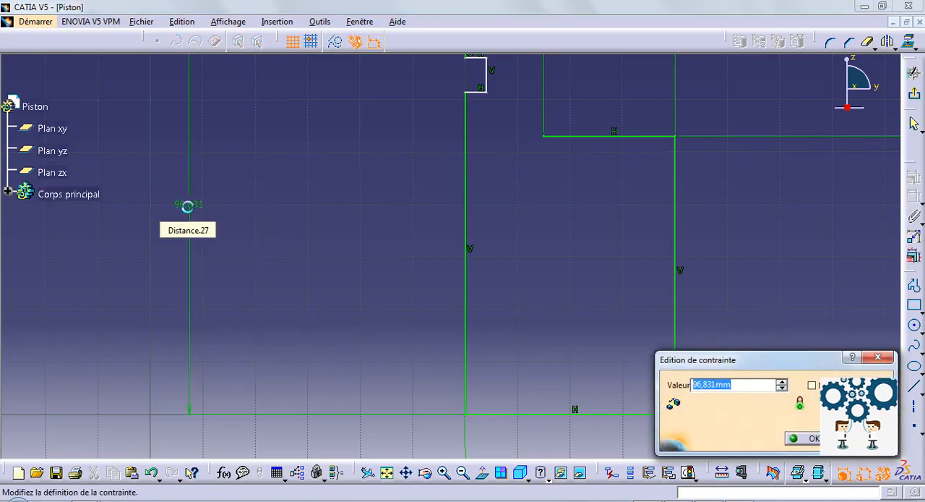
{"action": "type", "text": "56"}
{"action": "key", "text": "Return"}
{"action": "middle_click_drag", "start_coordinate": [398, 265], "coordinate": [453, 459]}
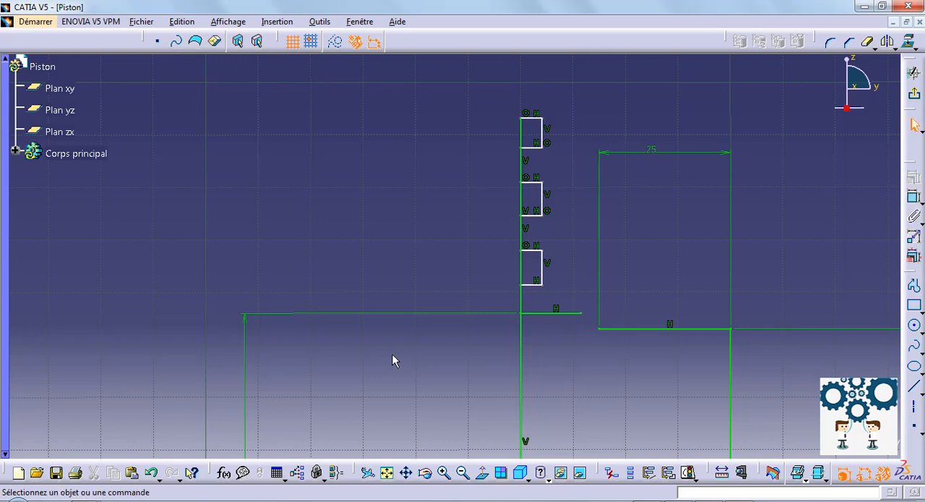
{"action": "key", "text": "ctrl+z"}
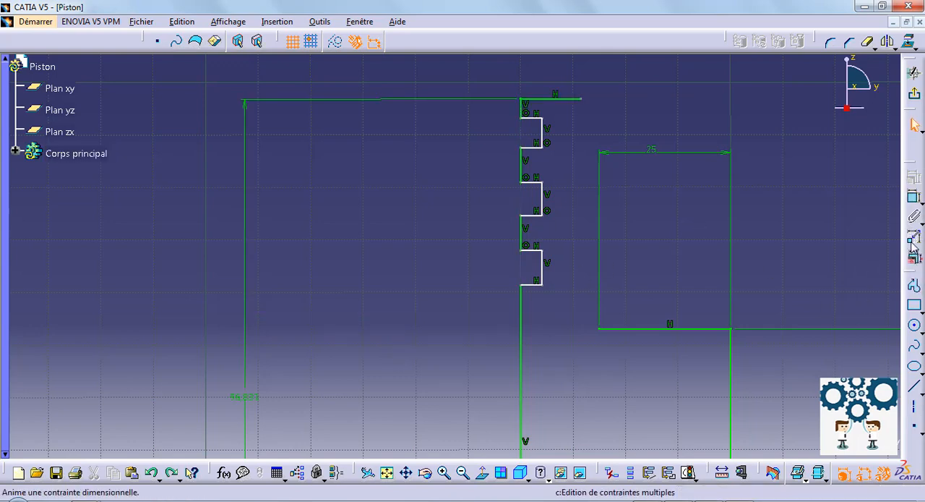
- Dimension the short horizontal line at the top of the grooved profile and set its length to 2 mm
{"action": "left_click", "coordinate": [915, 197]}
{"action": "middle_click_drag", "start_coordinate": [457, 155], "coordinate": [451, 252]}
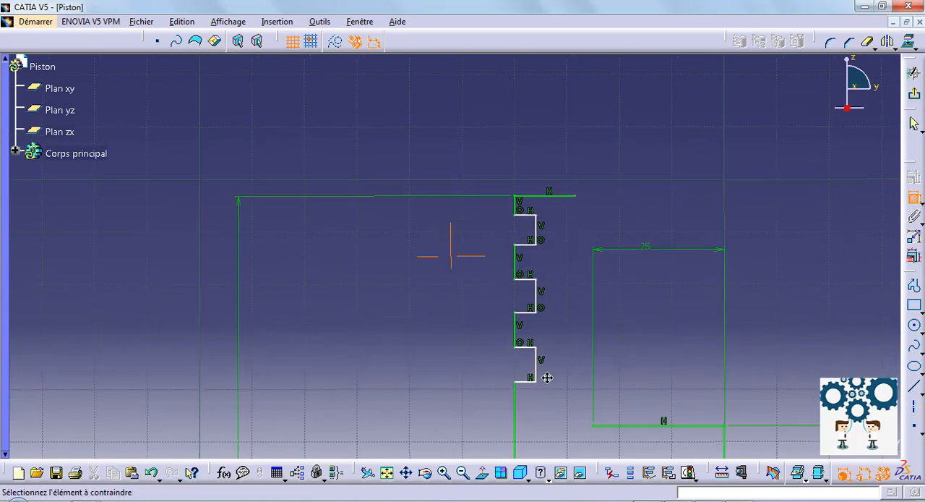
{"action": "left_click", "coordinate": [558, 197]}
{"action": "left_click", "coordinate": [518, 156]}
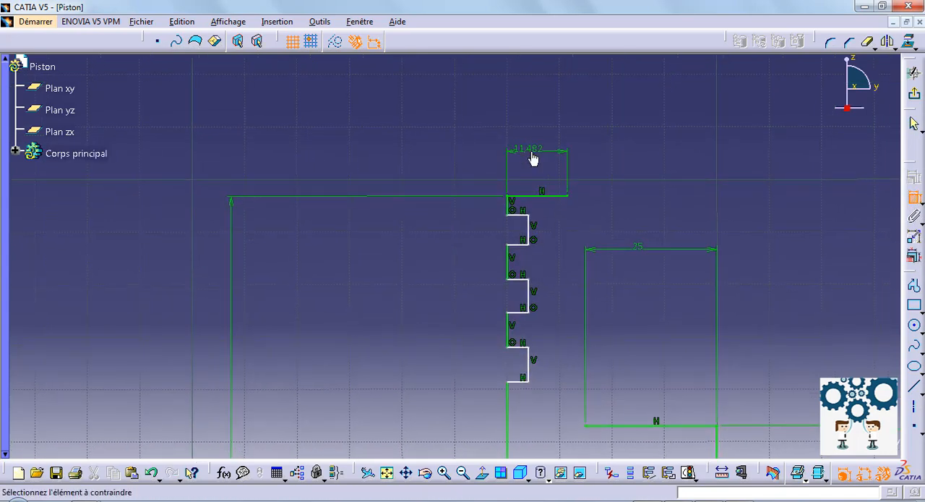
{"action": "double_click", "coordinate": [531, 151]}
{"action": "type", "text": "2"}
{"action": "key", "text": "Return"}
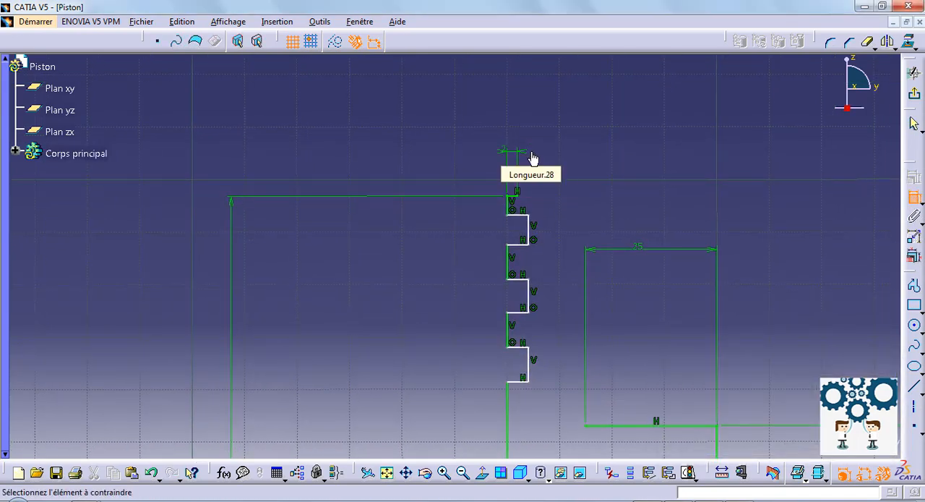
- Dimension the short vertical line between the profile's top edge and the uppermost groove and set it to 4 mm
{"action": "left_click", "coordinate": [509, 208]}
{"action": "left_click", "coordinate": [439, 209]}
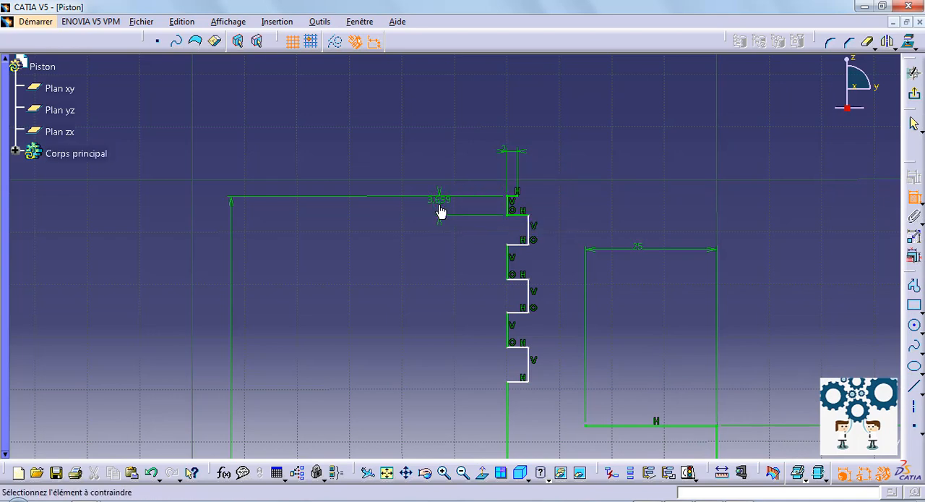
{"action": "double_click", "coordinate": [439, 205]}
{"action": "type", "text": "4"}
{"action": "key", "text": "Return"}
- Dimension the upper horizontal edge of the uppermost groove and set the groove depth to 2 mm
{"action": "left_click", "coordinate": [519, 216]}
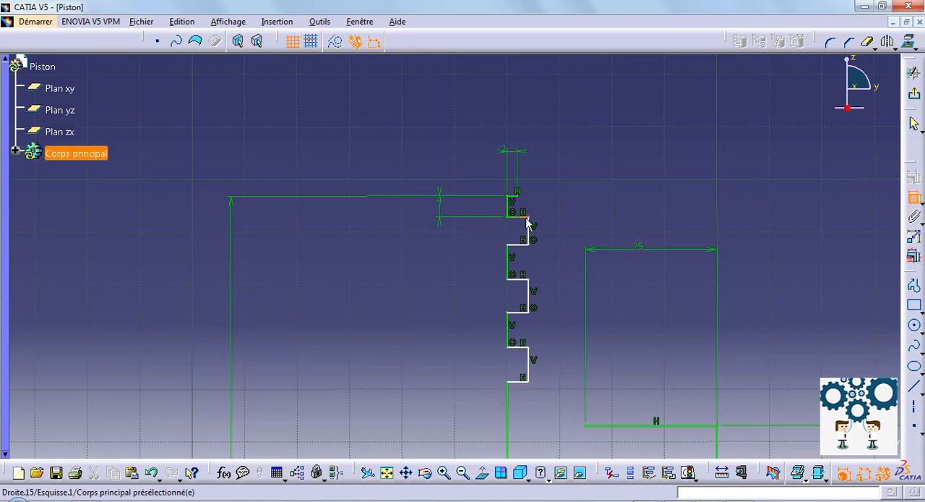
{"action": "left_click", "coordinate": [568, 198]}
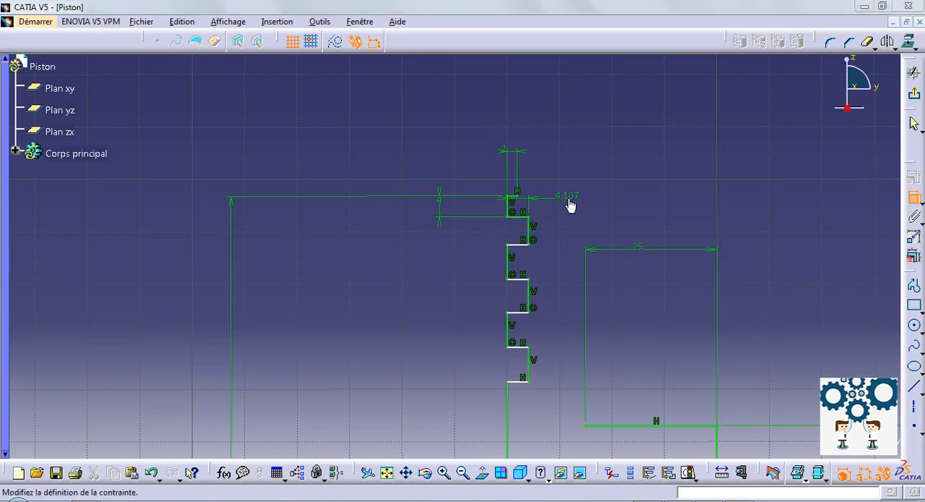
{"action": "double_click", "coordinate": [569, 199]}
{"action": "type", "text": "2"}
{"action": "key", "text": "Return"}
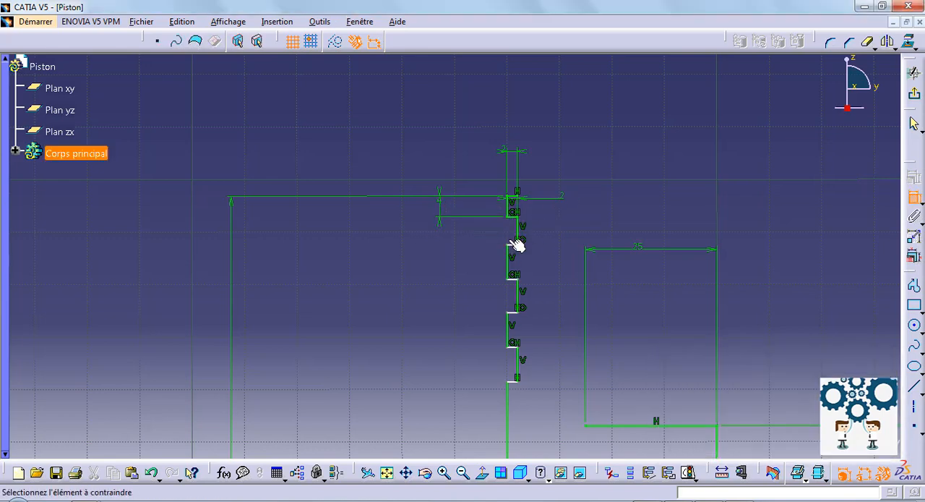
- Dimension the vertical inner edge of the uppermost groove and set the groove's height to 2 mm
{"action": "left_click", "coordinate": [520, 229]}
{"action": "left_click", "coordinate": [541, 231]}
{"action": "double_click", "coordinate": [543, 231]}
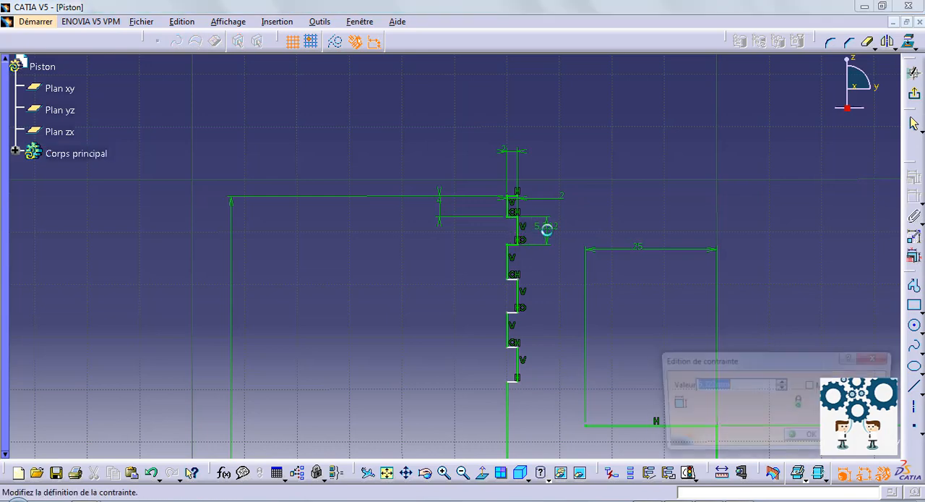
{"action": "type", "text": "2"}
{"action": "key", "text": "Return"}
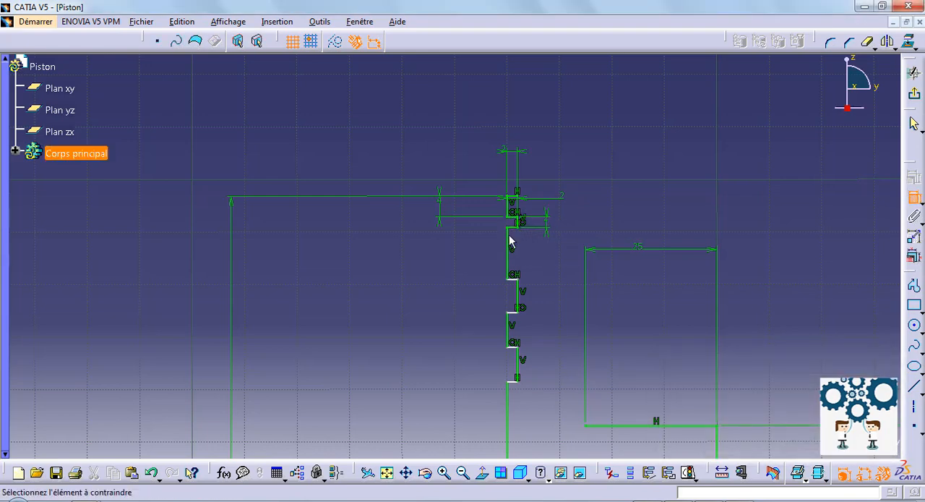
- Dimension the vertical line between the uppermost and middle grooves and set its length to 4 mm
{"action": "left_click", "coordinate": [515, 250]}
{"action": "left_click", "coordinate": [422, 257]}
{"action": "double_click", "coordinate": [420, 255]}
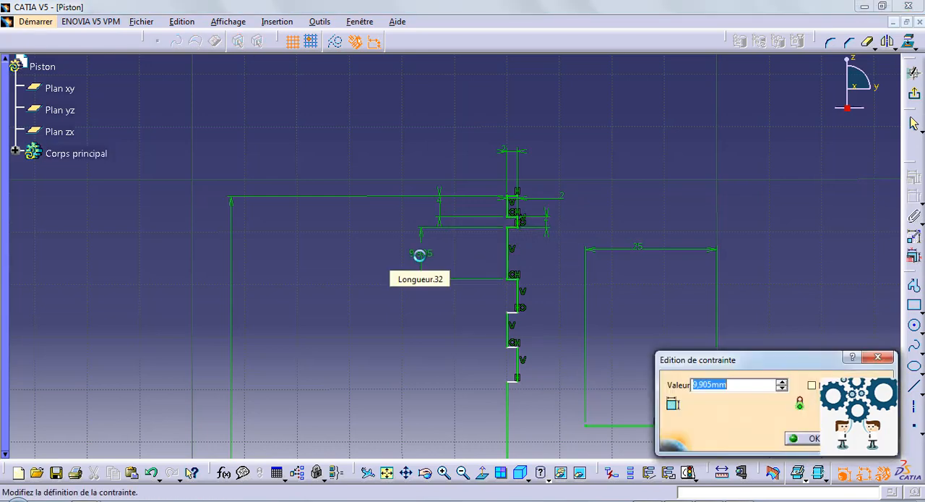
{"action": "type", "text": "4"}
{"action": "key", "text": "Return"}
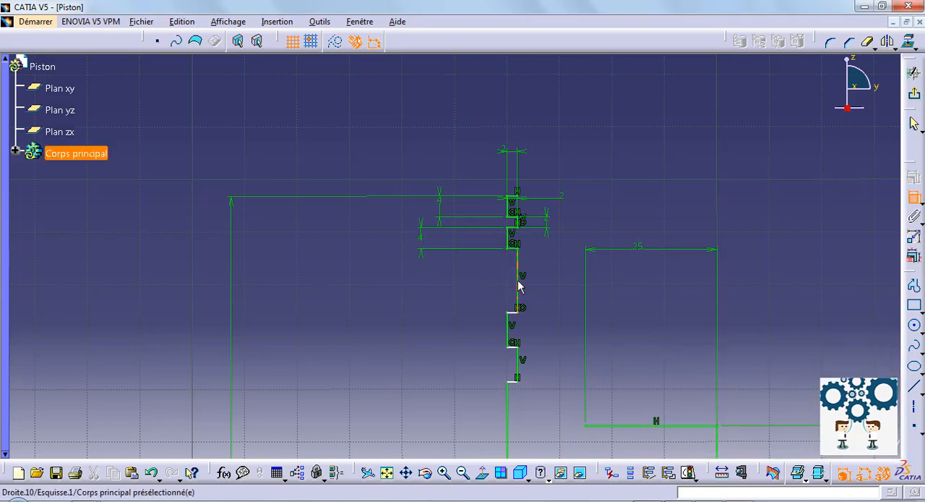
- Dimension the vertical inner edge of the middle groove and set the groove's height to 2 mm
{"action": "left_click", "coordinate": [519, 283]}
{"action": "left_click", "coordinate": [550, 281]}
{"action": "double_click", "coordinate": [548, 275]}
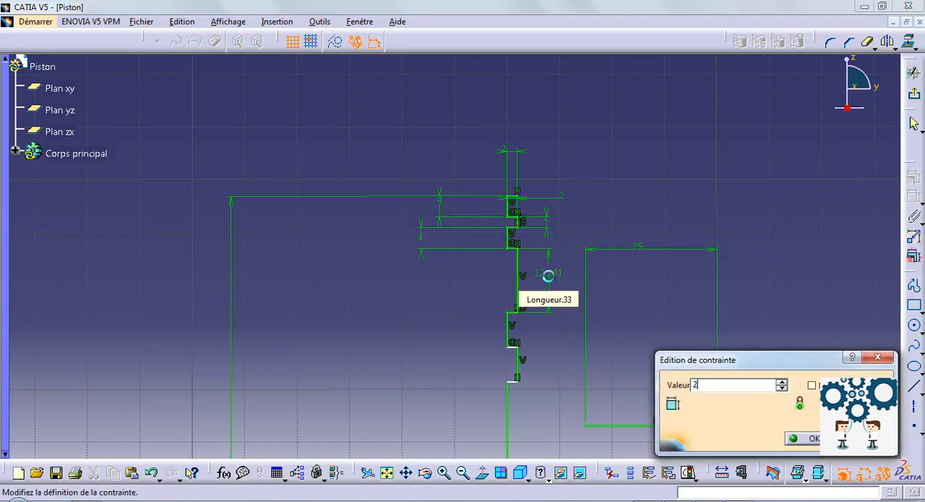
{"action": "type", "text": "2"}
{"action": "key", "text": "Return"}
- Dimension the vertical line between the middle and lowest grooves and set its length to 4 mm
{"action": "left_click", "coordinate": [511, 306]}
{"action": "left_click", "coordinate": [419, 304]}
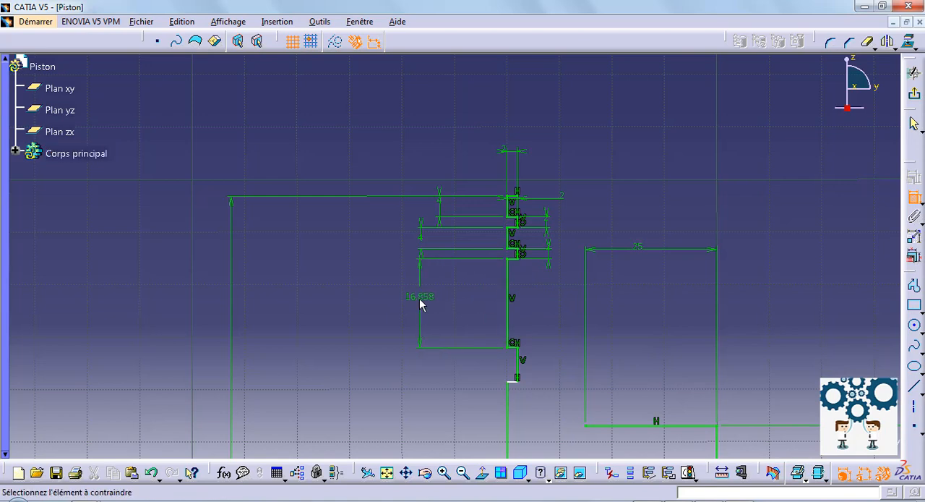
{"action": "double_click", "coordinate": [421, 299]}
{"action": "type", "text": "4"}
{"action": "key", "text": "Return"}
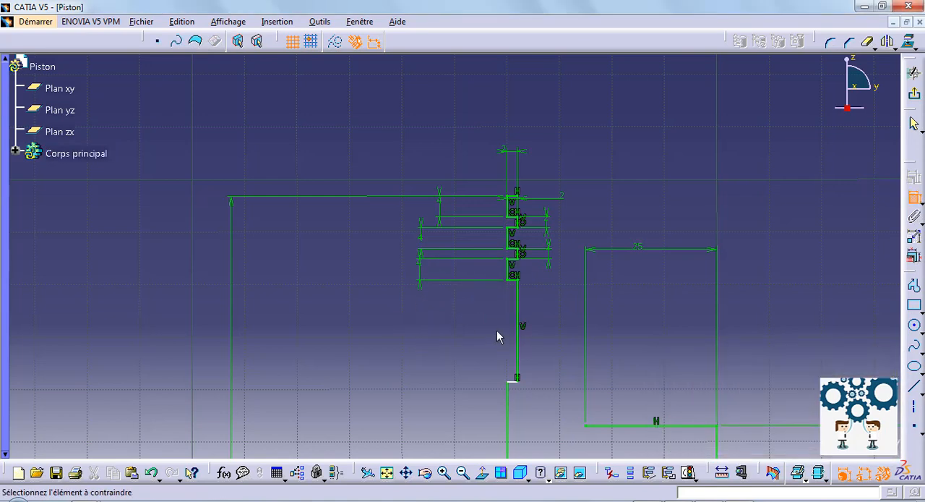
- Dimension the vertical inner edge of the lowest groove and set the groove's height to 2 mm
{"action": "left_click", "coordinate": [518, 319]}
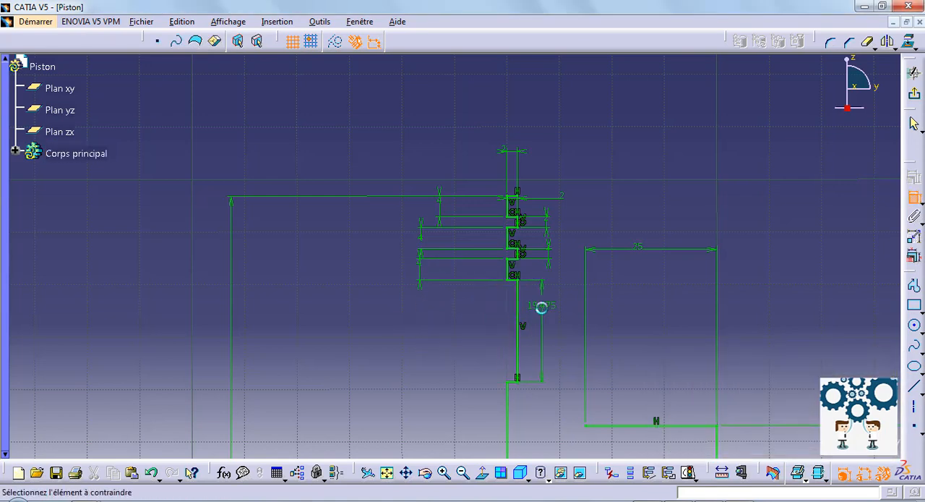
{"action": "left_click", "coordinate": [541, 307]}
{"action": "double_click", "coordinate": [541, 307]}
{"action": "type", "text": "2mm"}
{"action": "key", "text": "Return"}
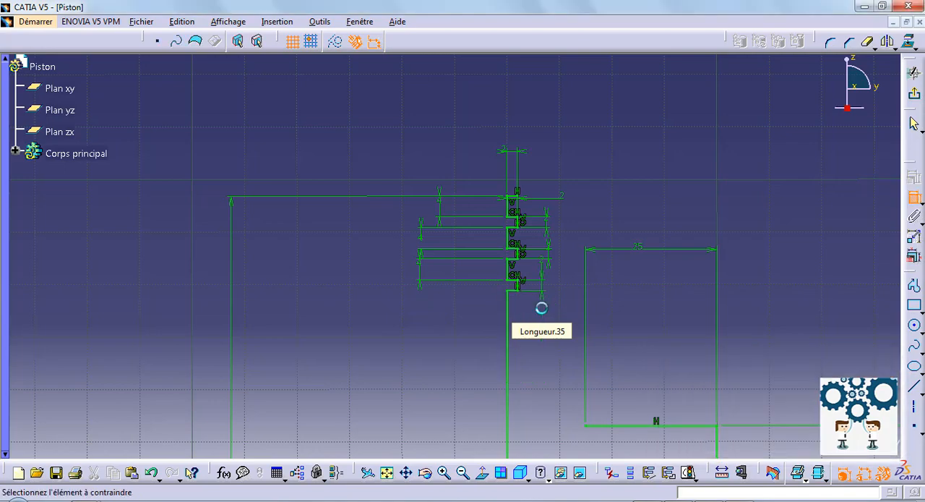
- Set the grooved profile's overall height dimension to 56 mm
{"action": "mouse_move", "coordinate": [424, 287]}
{"action": "middle_mouse_down"}
{"action": "mouse_move", "coordinate": [360, 250]}
{"action": "mouse_move", "coordinate": [367, 206]}
{"action": "middle_mouse_up"}
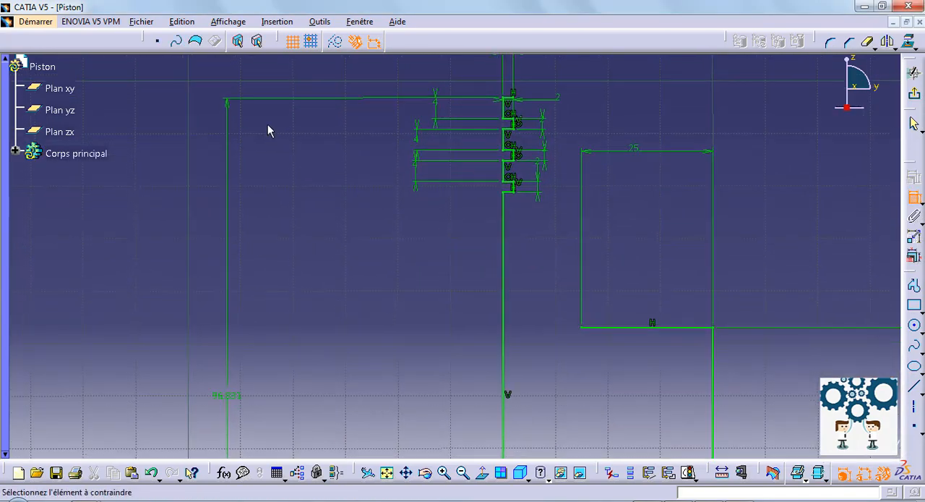
{"action": "double_click", "coordinate": [226, 395]}
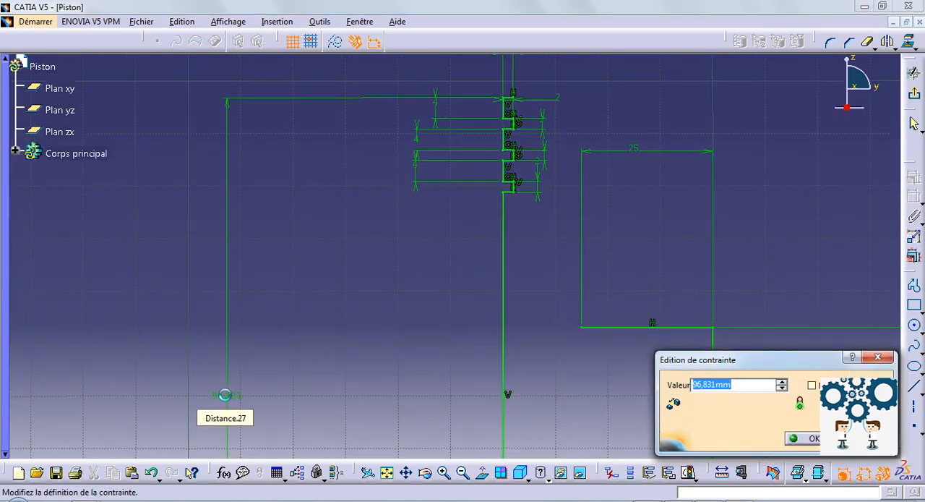
{"action": "key", "text": "Return"}
- Try joining the free end of the 2 mm top line to the free end of the 25 mm horizontal line with a three-point arc
{"action": "mouse_move", "coordinate": [325, 253]}
{"action": "middle_mouse_down"}
{"action": "mouse_move", "coordinate": [212, 140]}
{"action": "mouse_move", "coordinate": [206, 110]}
{"action": "middle_mouse_up"}
{"action": "mouse_move", "coordinate": [280, 279]}
{"action": "middle_mouse_down", "text": "ctrl"}
{"action": "mouse_move", "coordinate": [277, 324]}
{"action": "mouse_move", "coordinate": [347, 348]}
{"action": "middle_mouse_up", "text": "ctrl"}
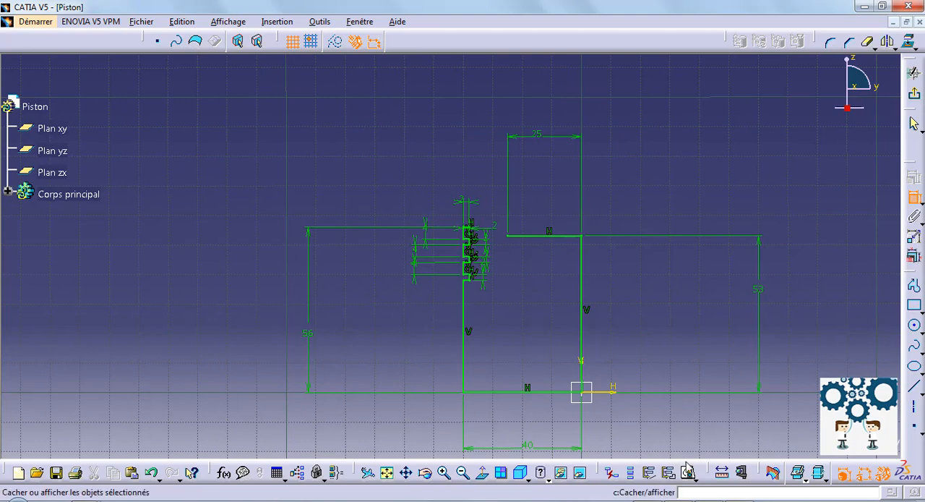
{"action": "mouse_move", "coordinate": [499, 352]}
{"action": "middle_mouse_down"}
{"action": "mouse_move", "coordinate": [463, 407]}
{"action": "mouse_move", "coordinate": [397, 214]}
{"action": "middle_mouse_up"}
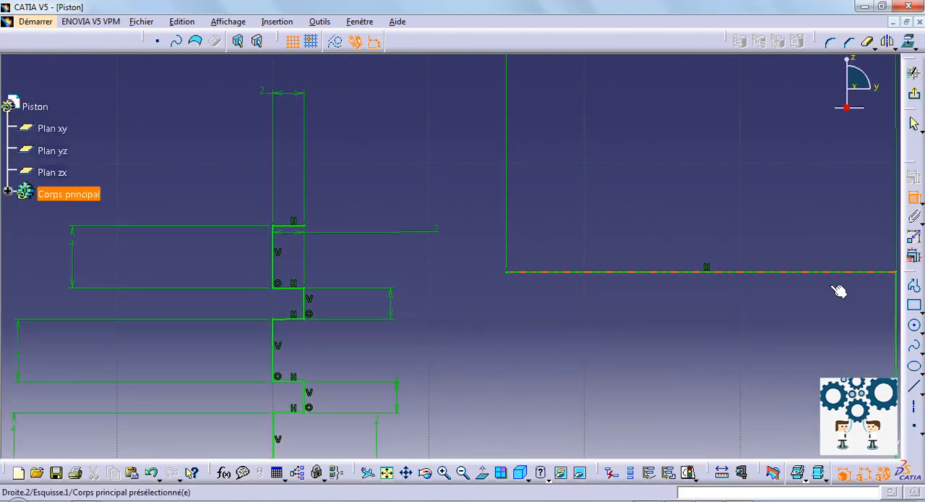
{"action": "left_click", "coordinate": [917, 327]}
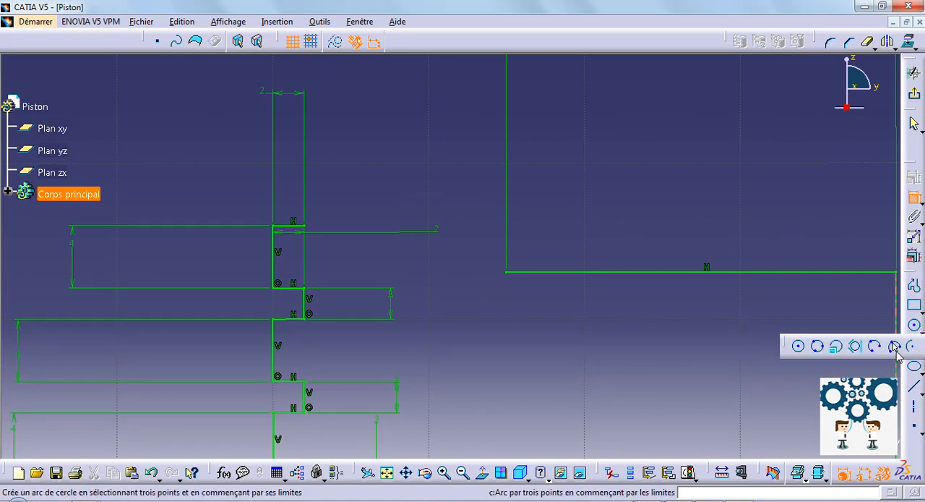
{"action": "left_click", "coordinate": [894, 347]}
{"action": "left_click", "coordinate": [304, 230]}
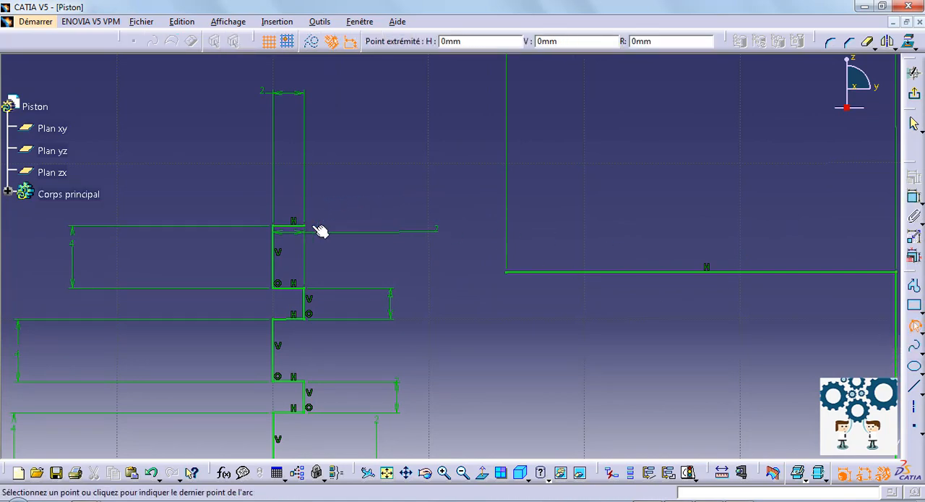
{"action": "left_click", "coordinate": [509, 272]}
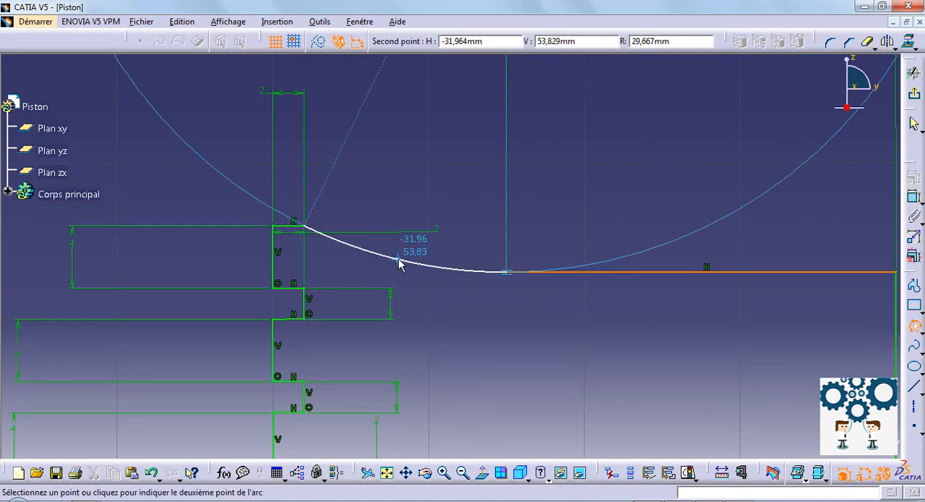
{"action": "left_click", "coordinate": [411, 253]}
- Try dimensioning the connecting arc's radius, undo the dimension and delete the arc
{"action": "left_click", "coordinate": [914, 197]}
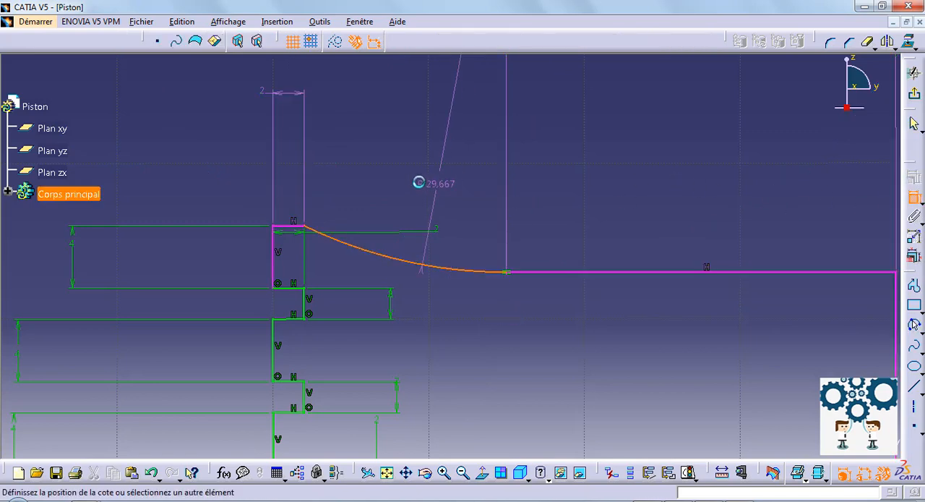
{"action": "left_click", "coordinate": [429, 186]}
{"action": "double_click", "coordinate": [420, 181]}
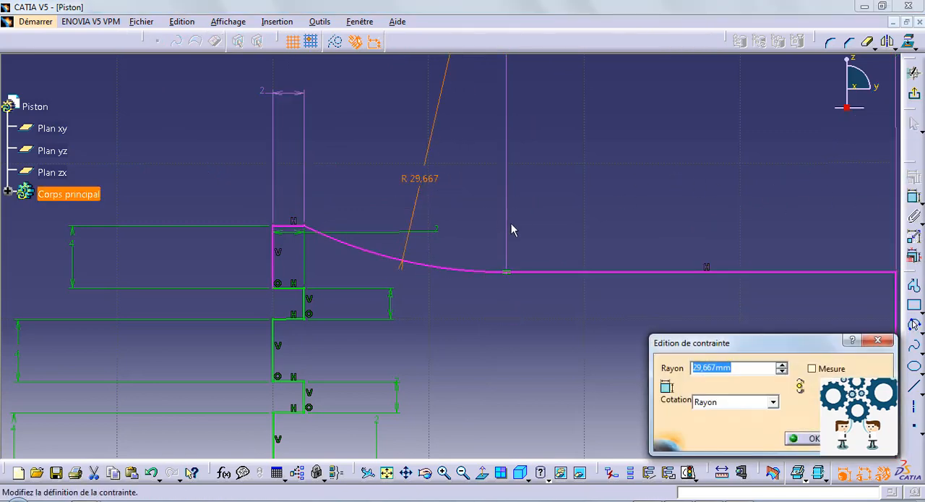
{"action": "key", "text": "Return"}
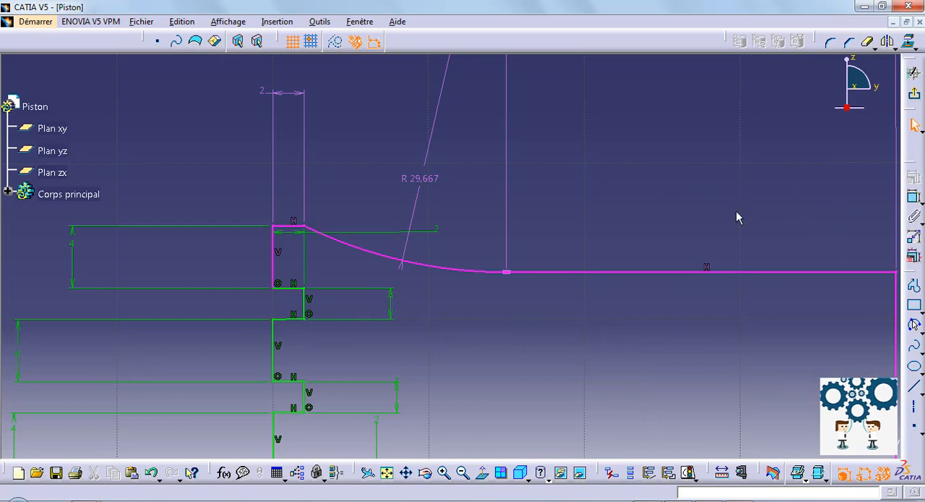
{"action": "key", "text": "ctrl+z"}
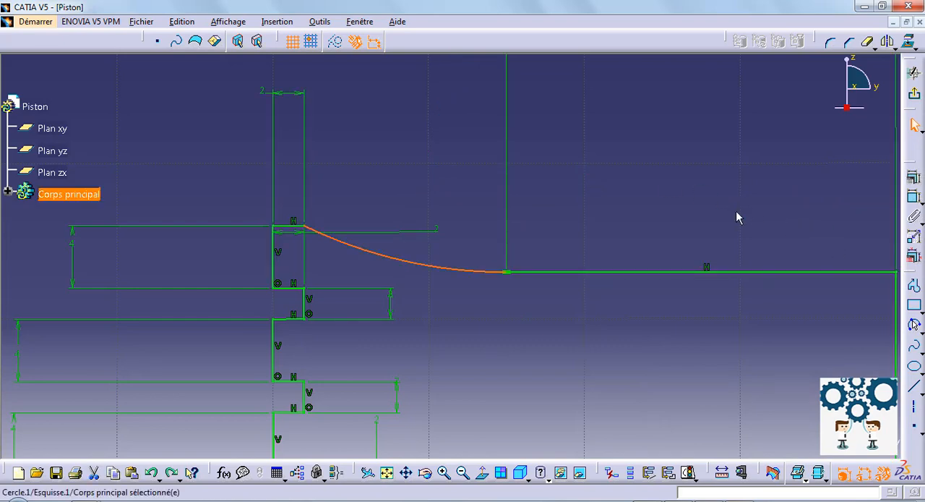
{"action": "key", "text": "Delete"}
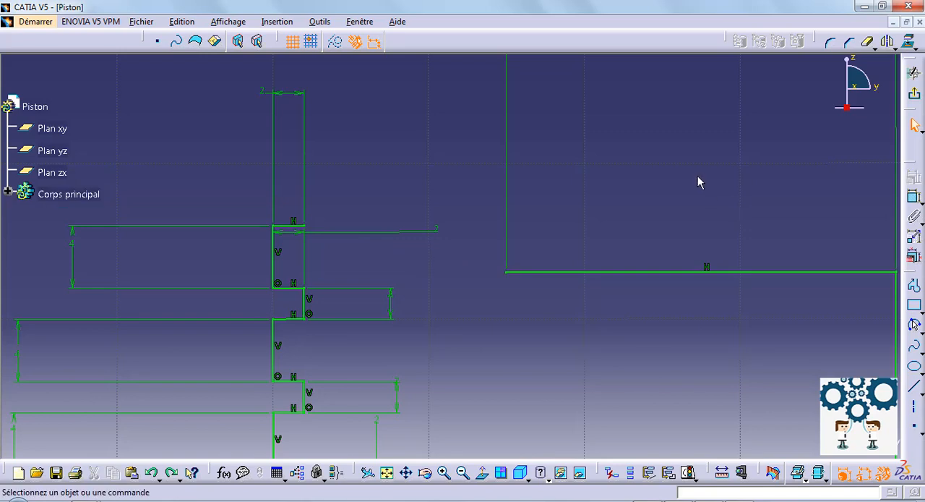
- Draw a three-point arc of about 24 mm radius from just inside the 25 mm line's free end to the middle of the 2 mm top line
{"action": "left_click", "coordinate": [914, 325]}
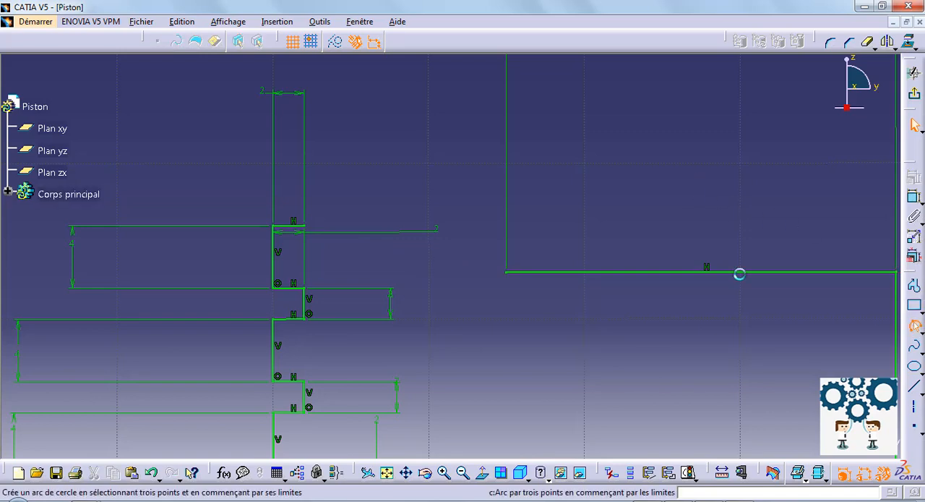
{"action": "left_click", "coordinate": [513, 271]}
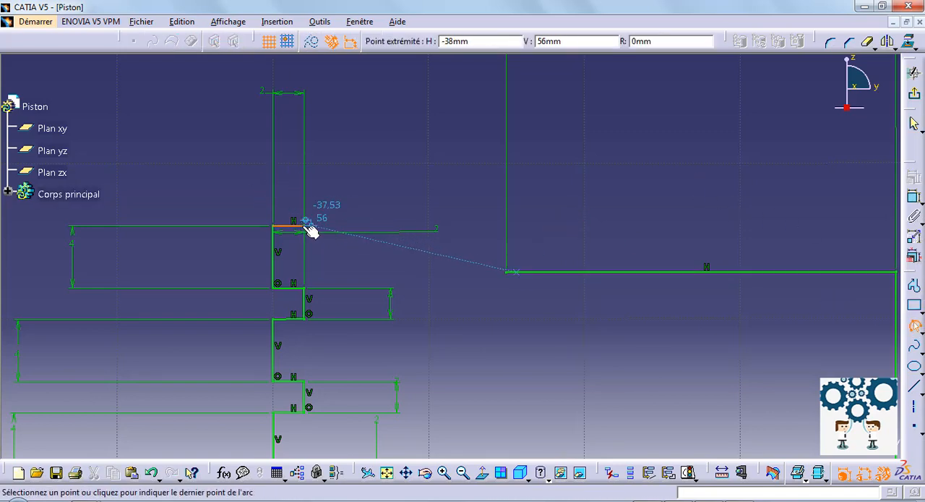
{"action": "left_click", "coordinate": [293, 228]}
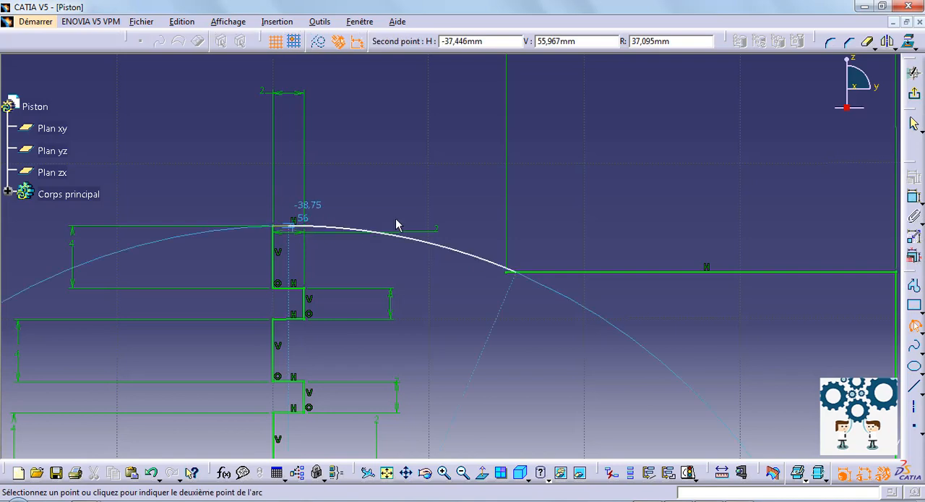
{"action": "left_click", "coordinate": [412, 273]}
- Dimension the connecting arc's radius and set it to 30 mm
{"action": "left_click", "coordinate": [914, 236]}
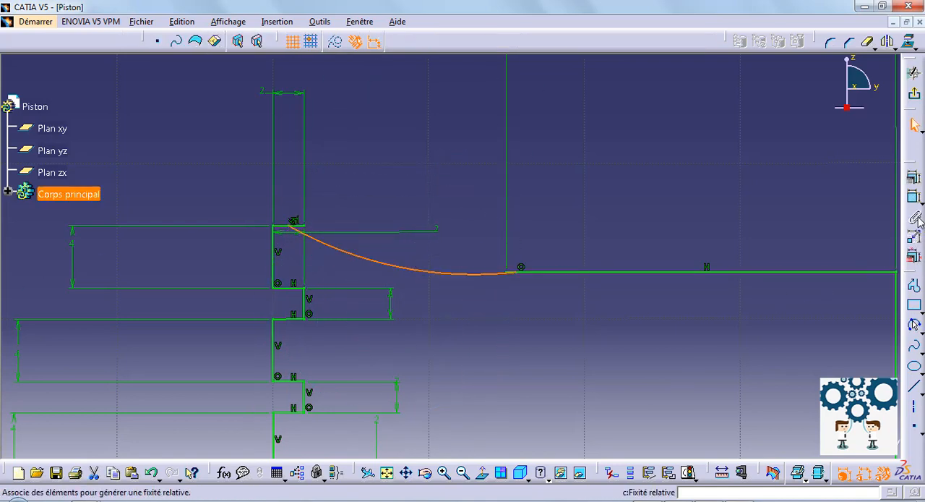
{"action": "left_click", "coordinate": [424, 187]}
{"action": "double_click", "coordinate": [424, 184]}
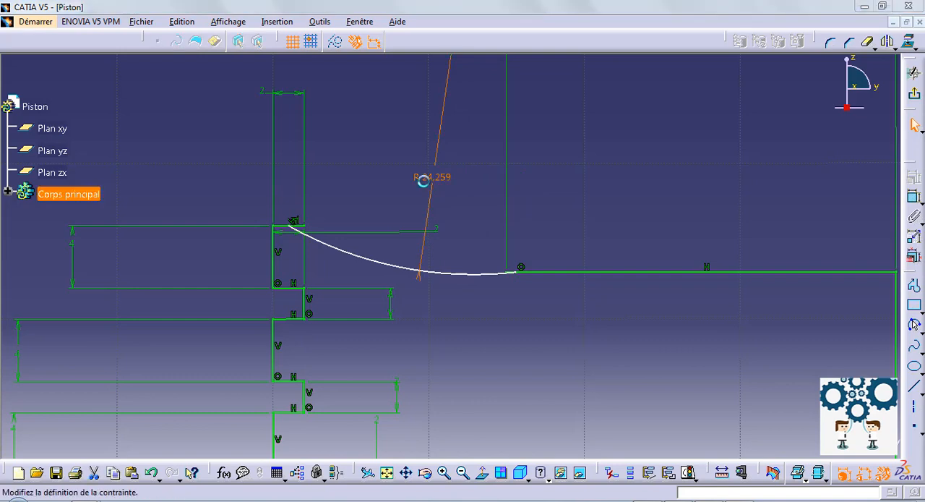
{"action": "key", "text": "Return"}
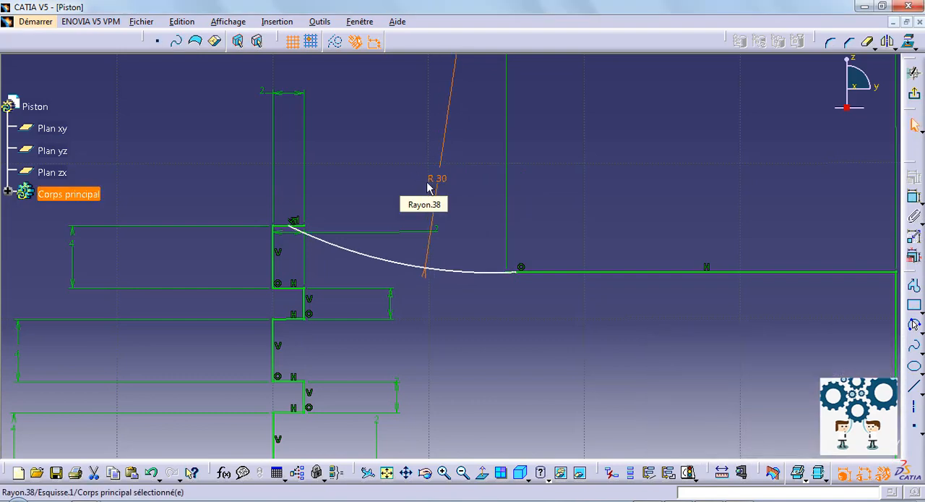
{"action": "mouse_move", "coordinate": [506, 293]}
{"action": "middle_mouse_down"}
{"action": "mouse_move", "coordinate": [448, 331]}
{"action": "mouse_move", "coordinate": [434, 244]}
{"action": "mouse_move", "coordinate": [421, 297]}
{"action": "mouse_move", "coordinate": [689, 286]}
{"action": "middle_mouse_up"}
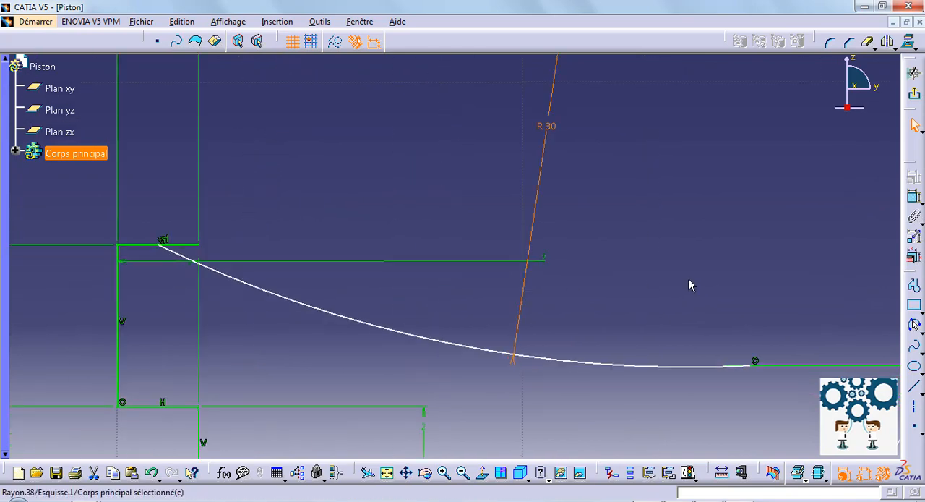
- Undo the 30 mm radius dimension and the arc connecting the 2 mm top line to the 25 mm line
{"action": "key", "text": "ctrl+z"}
{"action": "key", "text": "ctrl+z"}
{"action": "key", "text": "ctrl+z"}
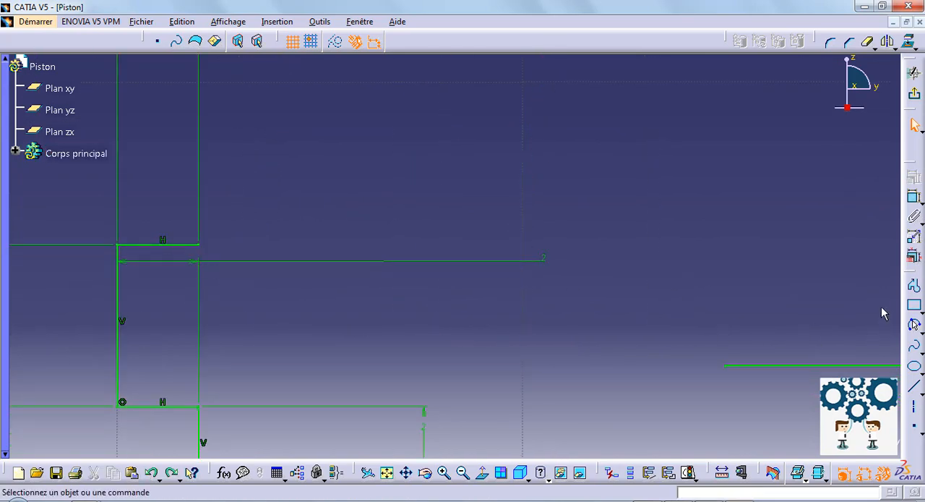
{"action": "middle_click_drag", "start_coordinate": [761, 292], "coordinate": [736, 398]}
{"action": "middle_click", "coordinate": [614, 383]}
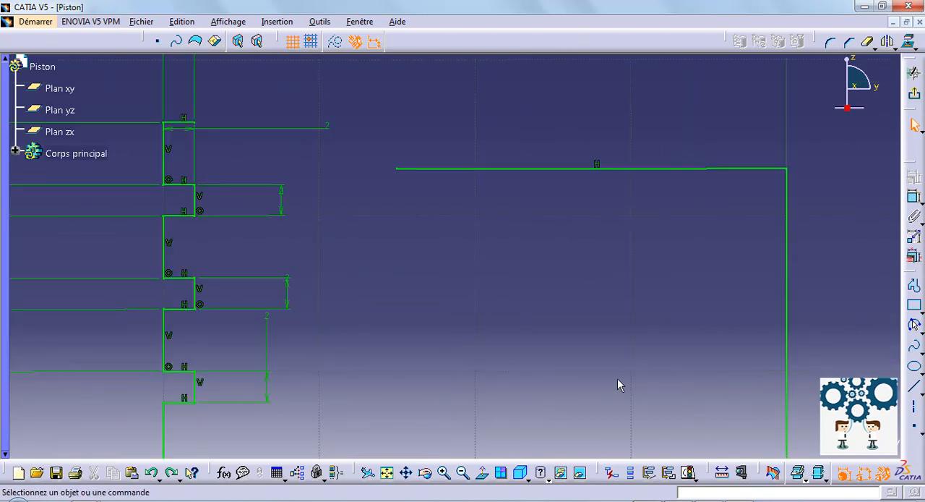
- Draw a three-point arc of about 14 mm radius from the 25 mm line's free end through the 2 mm top line's free end
{"action": "left_click", "coordinate": [913, 325]}
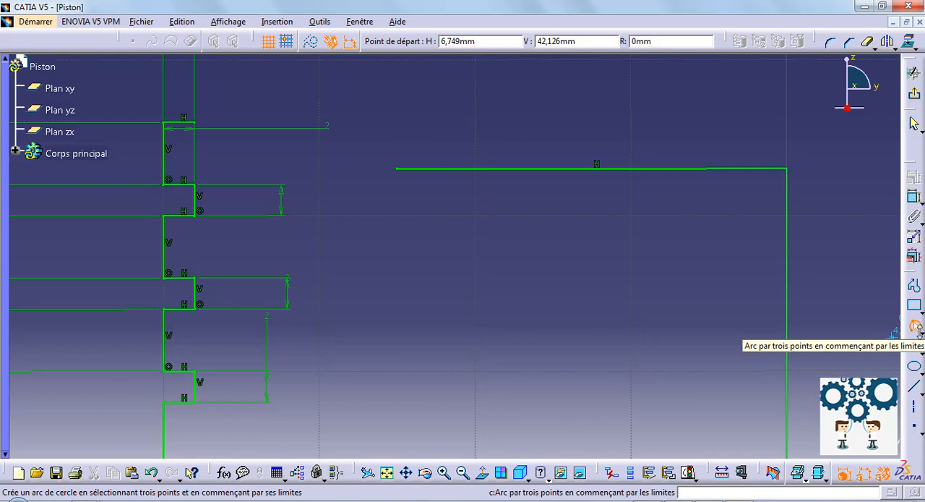
{"action": "left_click", "coordinate": [919, 331]}
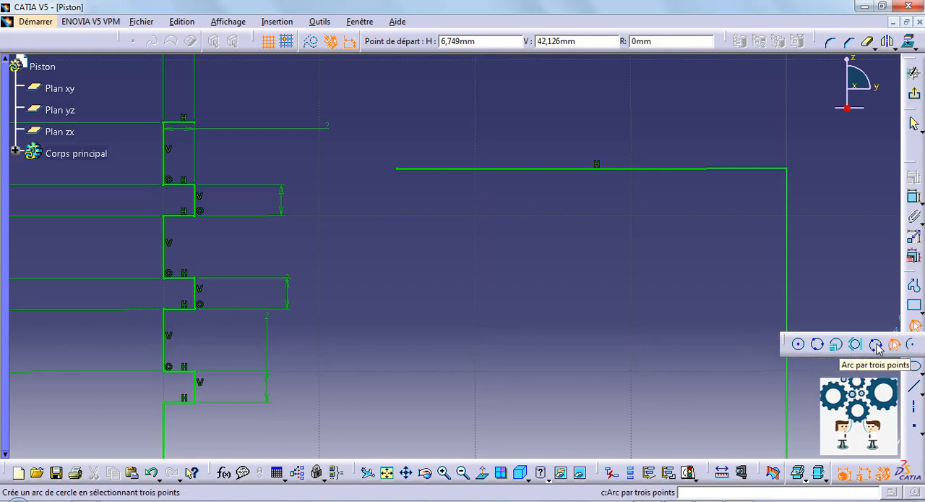
{"action": "left_click", "coordinate": [877, 345]}
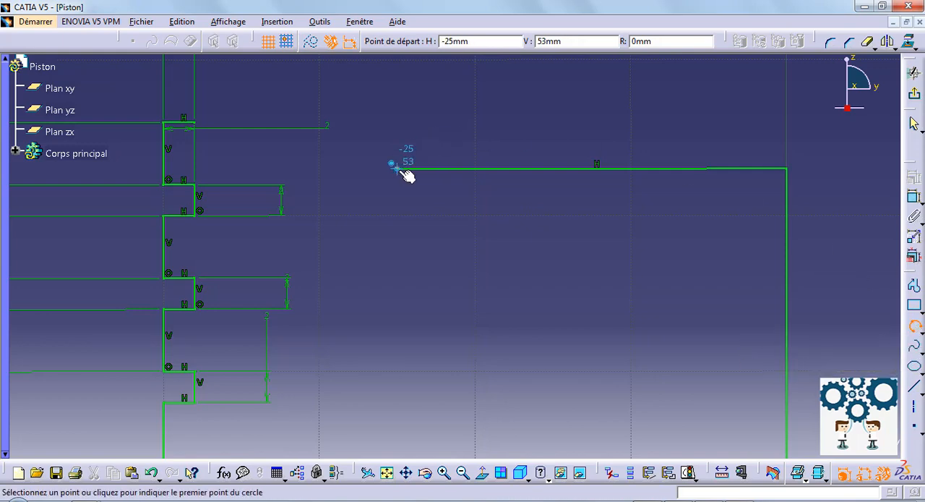
{"action": "left_click", "coordinate": [402, 170]}
{"action": "left_click", "coordinate": [189, 118]}
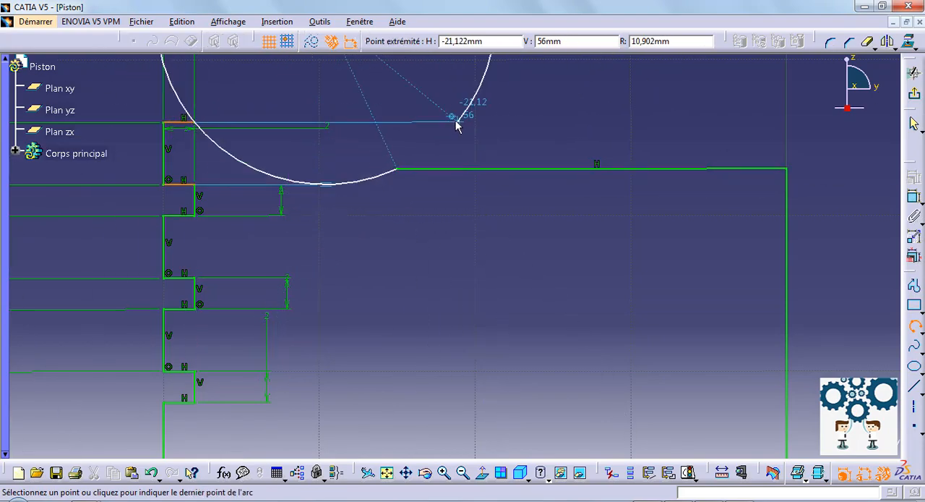
{"action": "left_click", "coordinate": [474, 128]}
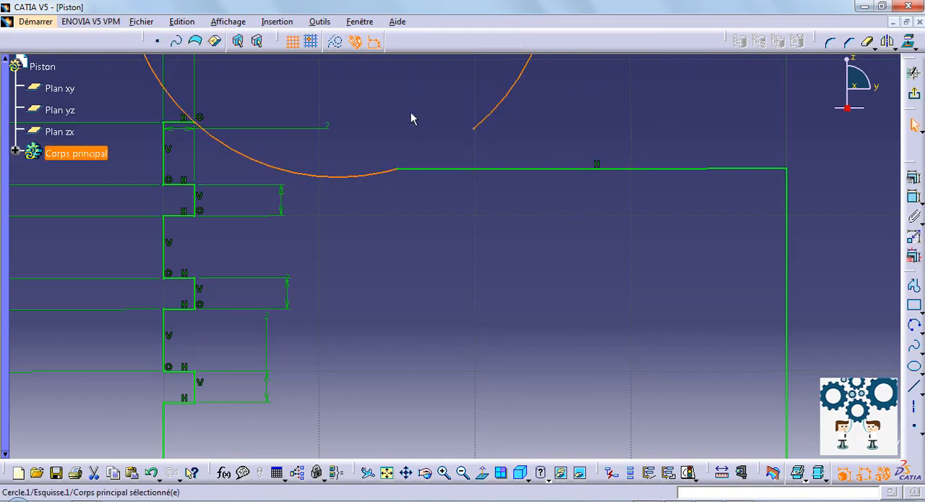
- Trim off the part of the arc that runs past the free end of the 2 mm top line
{"action": "mouse_move", "coordinate": [413, 115]}
{"action": "middle_mouse_down"}
{"action": "mouse_move", "coordinate": [493, 139]}
{"action": "mouse_move", "coordinate": [520, 201]}
{"action": "middle_mouse_up"}
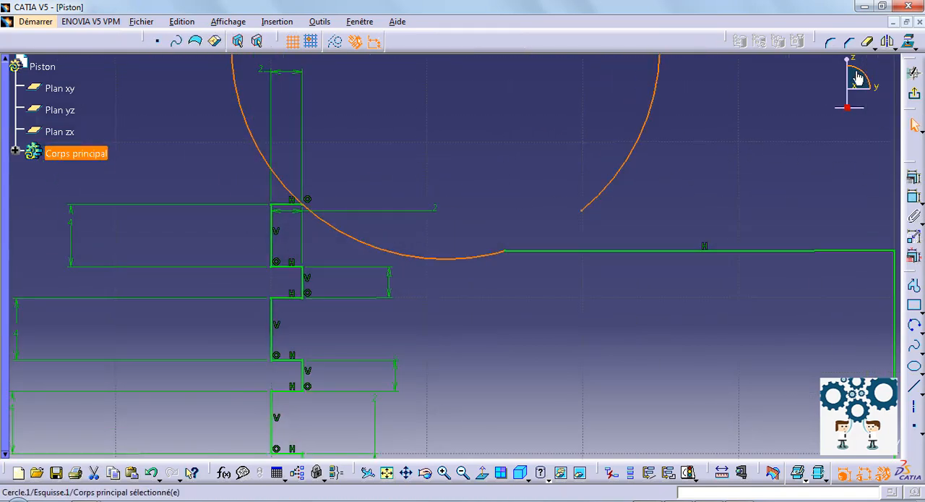
{"action": "left_click", "coordinate": [867, 41]}
{"action": "left_click", "coordinate": [248, 121]}
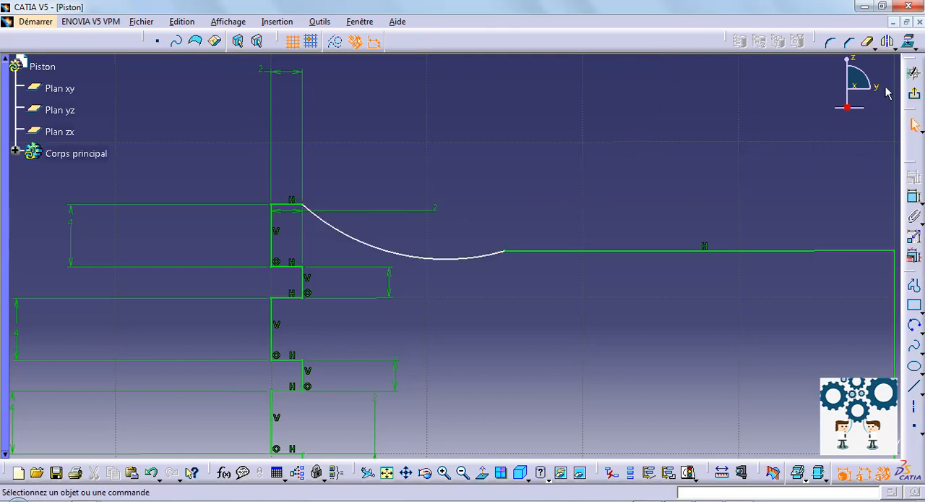
- Dimension the connecting arc's radius and set it to 30 mm
{"action": "left_click", "coordinate": [914, 196]}
{"action": "left_click", "coordinate": [424, 257]}
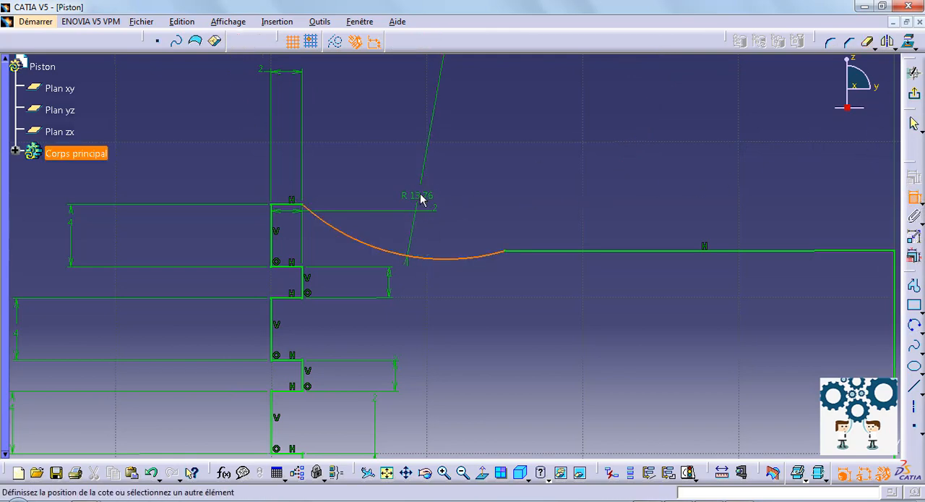
{"action": "left_click", "coordinate": [424, 184]}
{"action": "double_click", "coordinate": [424, 184]}
{"action": "type", "text": "30mm"}
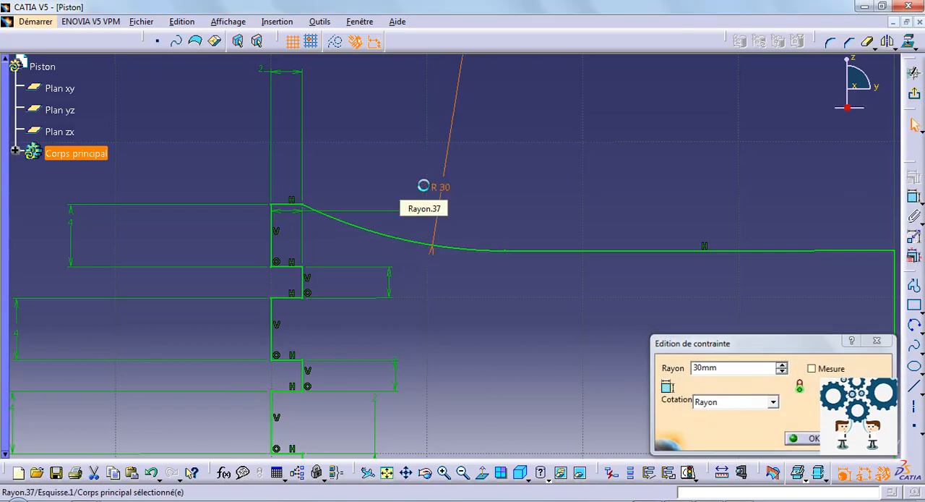
{"action": "key", "text": "Return"}
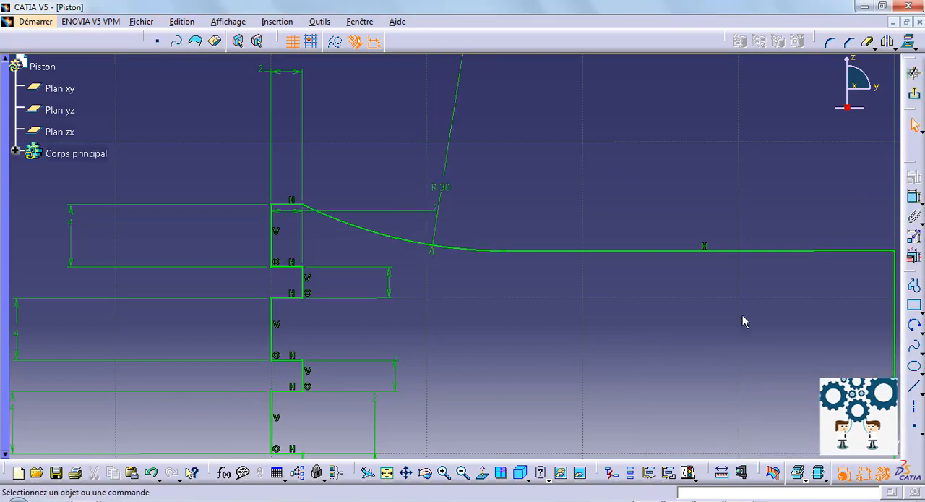
- Remove the vertical line along the central axis and the profile's bottom horizontal line with Quick Trim
{"action": "middle_click_drag", "start_coordinate": [707, 342], "coordinate": [615, 386]}
{"action": "middle_click_drag", "start_coordinate": [576, 352], "coordinate": [582, 226]}
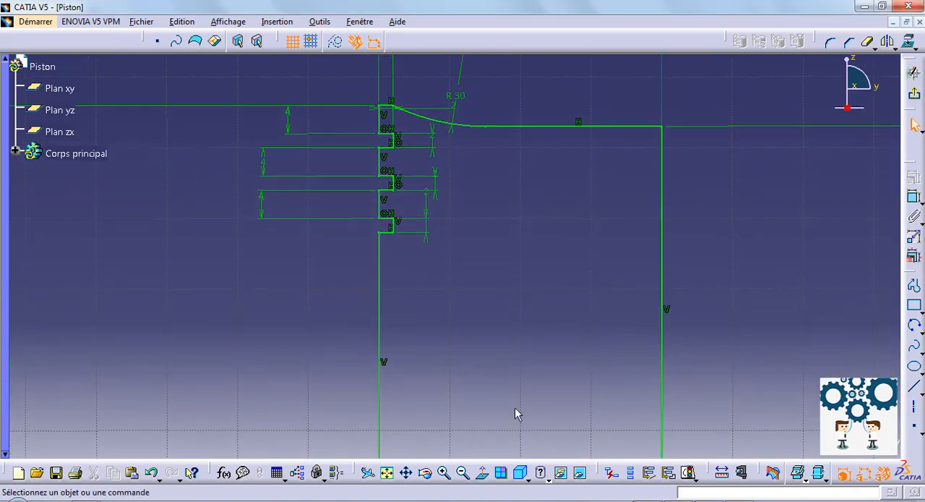
{"action": "left_click", "coordinate": [486, 472]}
{"action": "middle_click_drag", "start_coordinate": [484, 339], "coordinate": [488, 369], "text": "ctrl"}
{"action": "scroll", "coordinate": [487, 370], "scroll_direction": "down", "scroll_amount": 1}
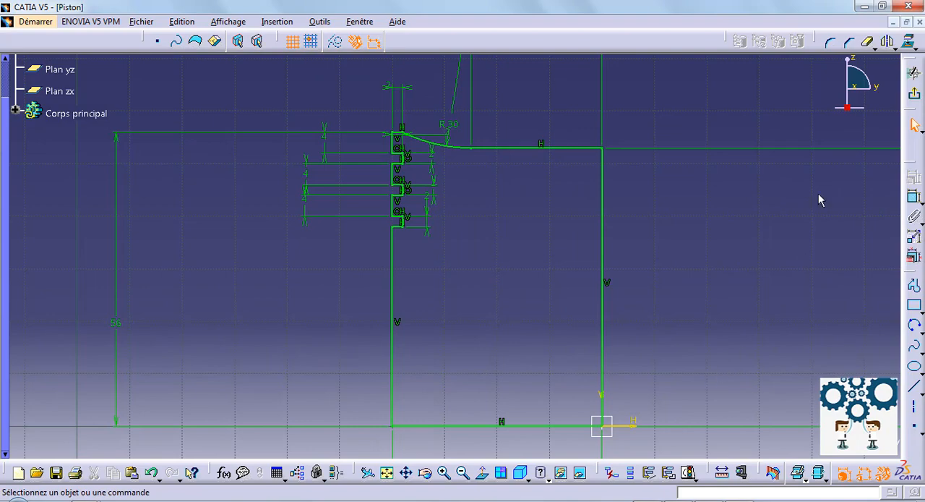
{"action": "left_click", "coordinate": [869, 45]}
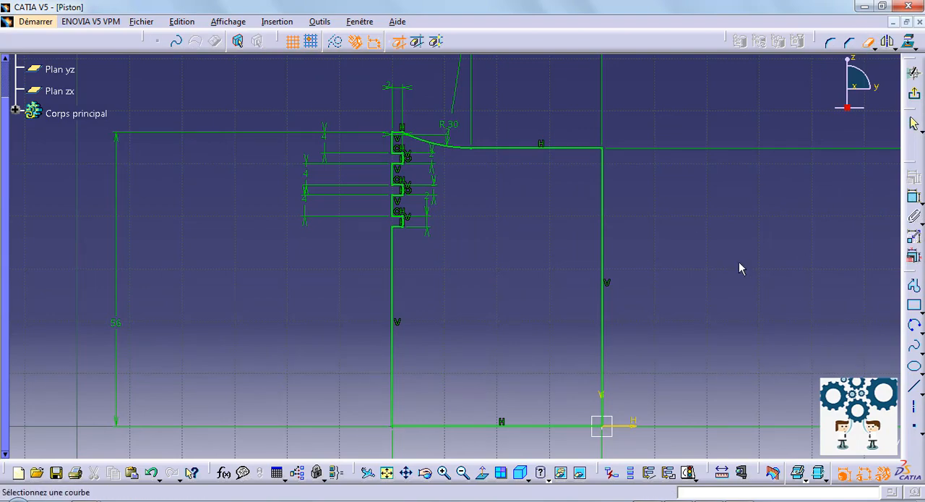
{"action": "left_click", "coordinate": [606, 342]}
{"action": "left_click", "coordinate": [525, 297]}
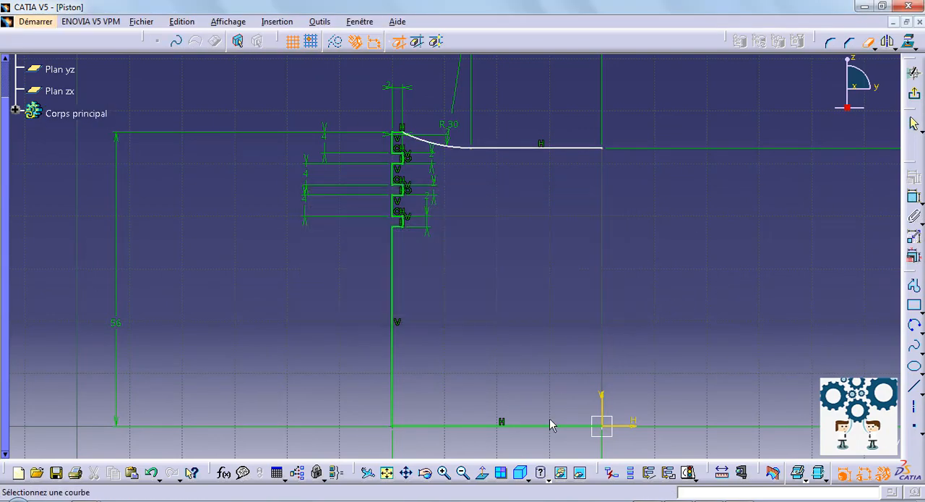
{"action": "left_click", "coordinate": [548, 426]}
{"action": "left_click", "coordinate": [524, 293]}
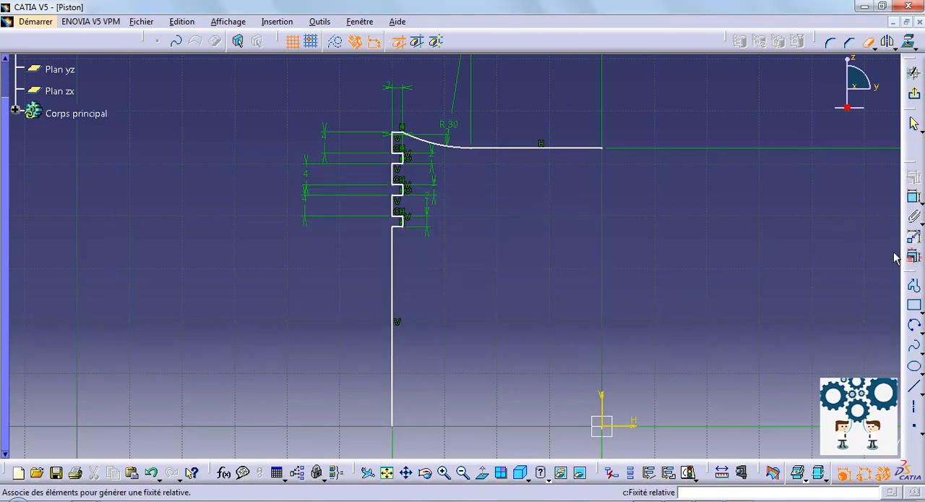
- Draw an inner profile from the crown's axis end: about 6 mm down, 29 mm outward, 47 mm down, closing at the outer wall's lower end
{"action": "left_click", "coordinate": [914, 286]}
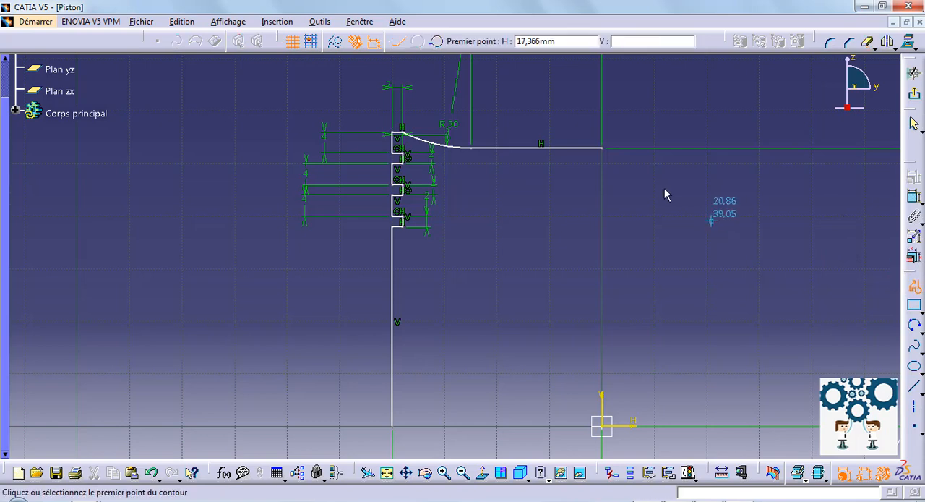
{"action": "left_click", "coordinate": [603, 149]}
{"action": "left_click", "coordinate": [603, 178]}
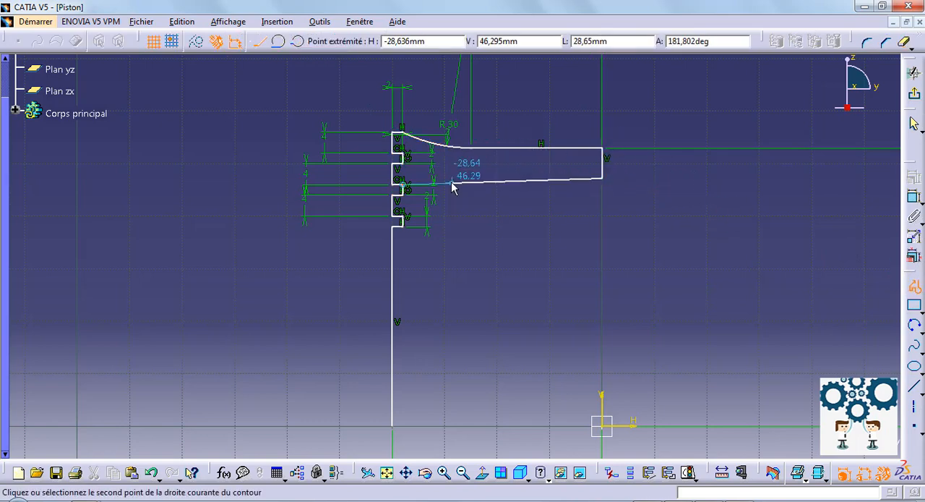
{"action": "left_click", "coordinate": [451, 177]}
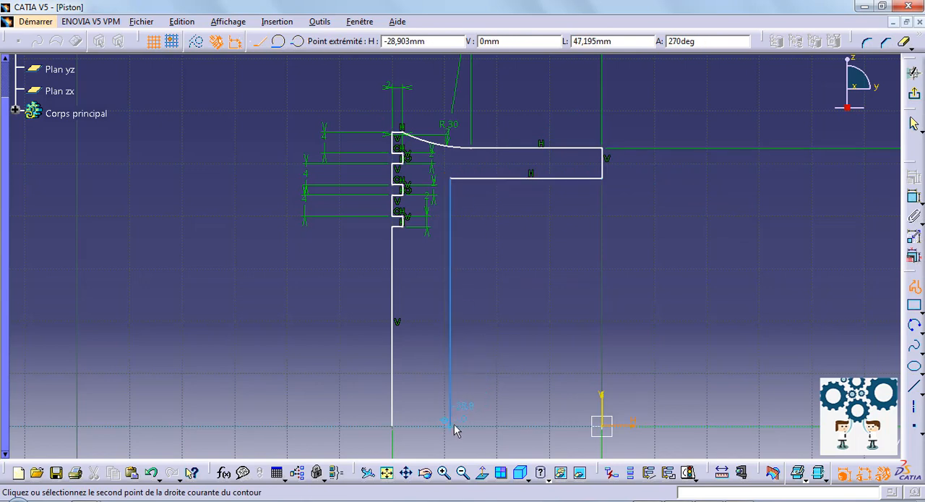
{"action": "left_click", "coordinate": [451, 424]}
{"action": "left_click", "coordinate": [393, 425]}
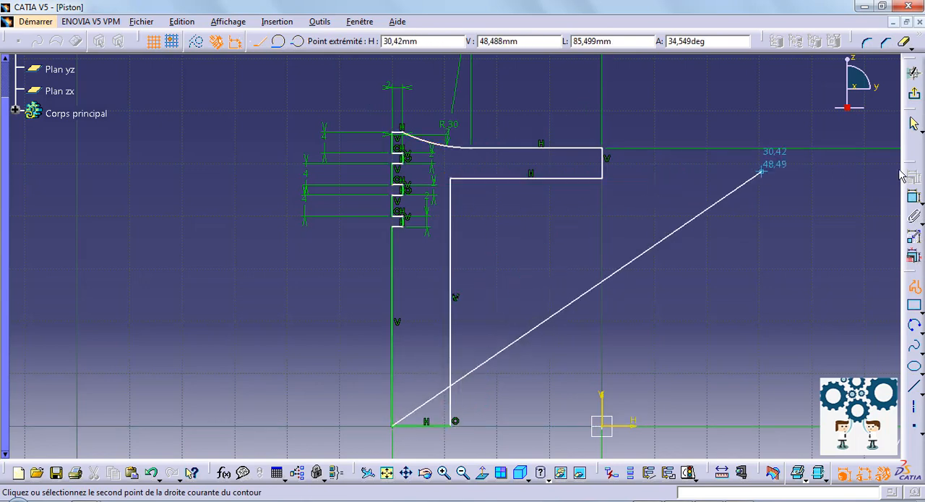
- Dimension the short vertical line at the central axis and set the crown thickness to 5 mm
{"action": "left_click", "coordinate": [604, 168]}
{"action": "left_click", "coordinate": [698, 171]}
{"action": "double_click", "coordinate": [698, 173]}
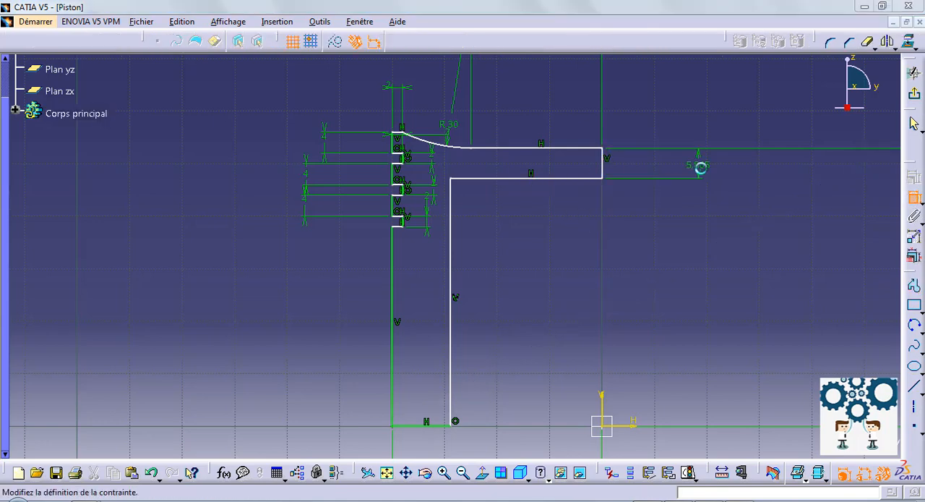
{"action": "type", "text": "5"}
{"action": "key", "text": "Return"}
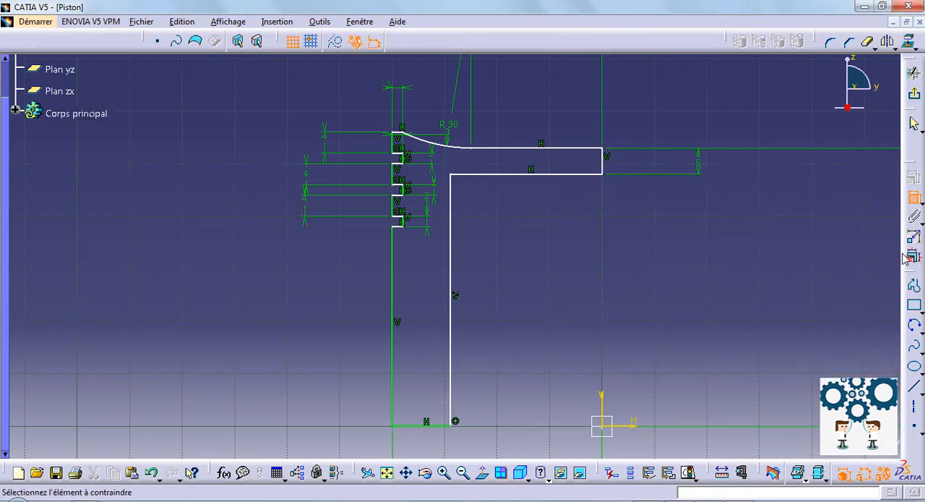
- Dimension the inner horizontal line under the crown and set its length to 30 mm
{"action": "left_click", "coordinate": [566, 177]}
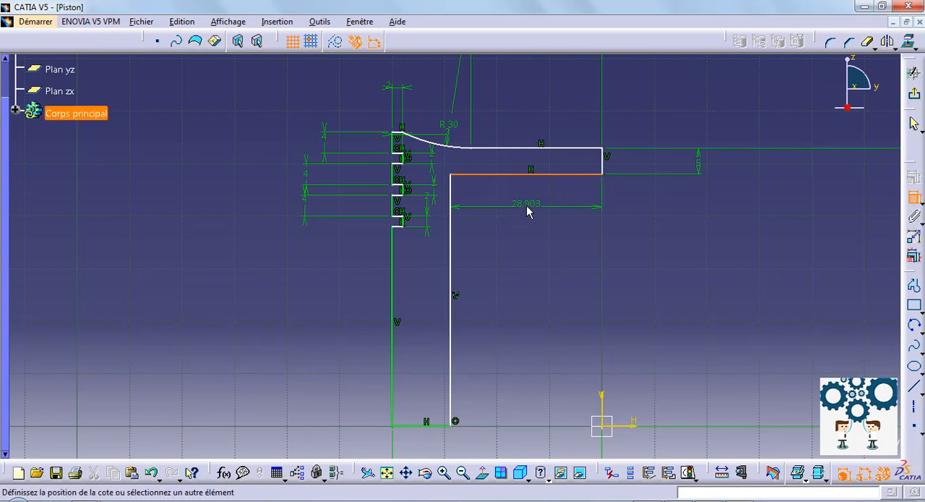
{"action": "left_click", "coordinate": [527, 209]}
{"action": "double_click", "coordinate": [527, 208]}
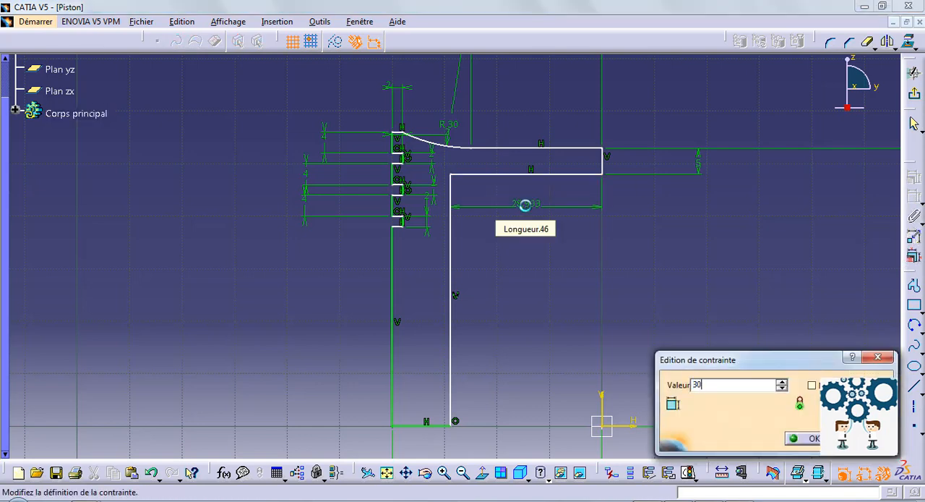
{"action": "key", "text": "Return"}
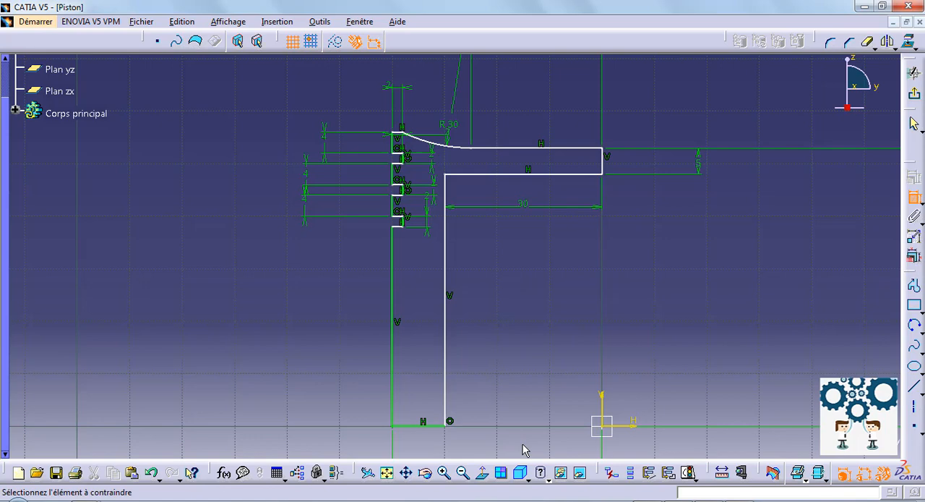
- Try dimensioning the wall's bottom line at 7 mm
{"action": "left_click", "coordinate": [427, 425]}
{"action": "left_click", "coordinate": [263, 389]}
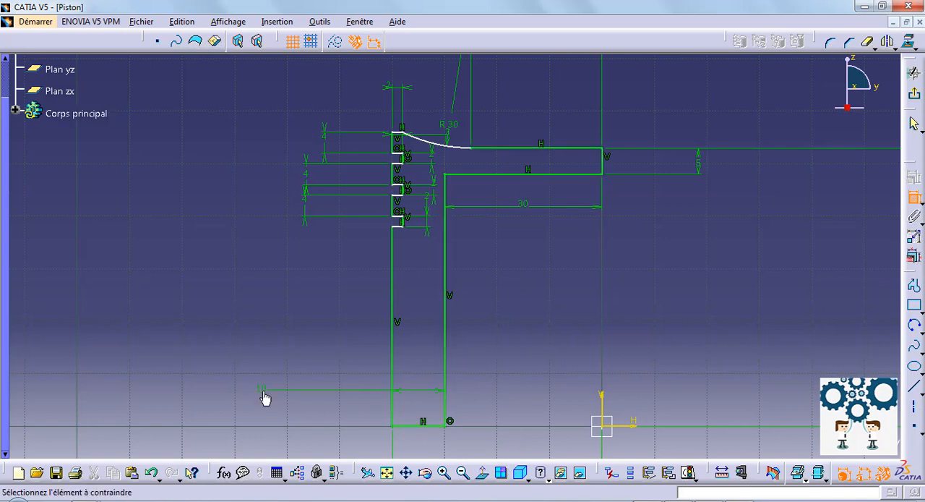
{"action": "double_click", "coordinate": [263, 390]}
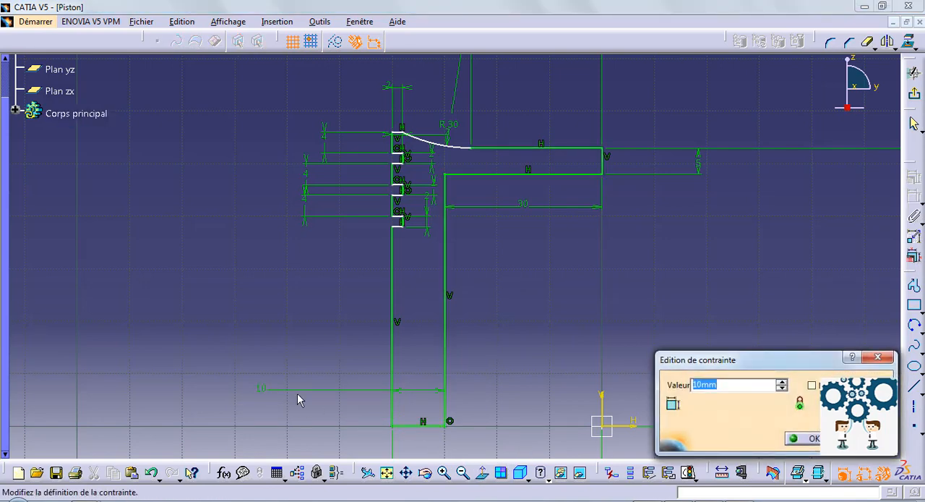
{"action": "type", "text": "7"}
{"action": "key", "text": "Return"}
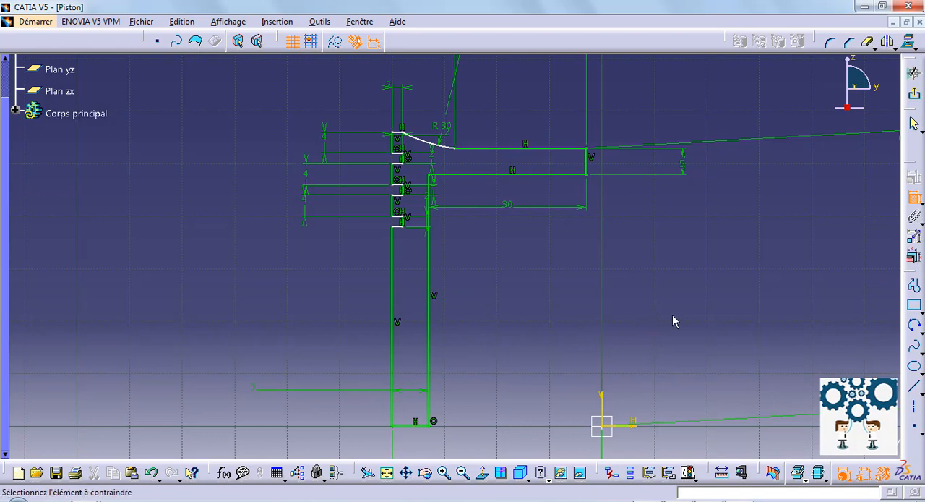
- Undo the 7 mm value change and delete the dimension on the wall's bottom line
{"action": "scroll", "coordinate": [673, 316], "scroll_direction": "down", "scroll_amount": 2}
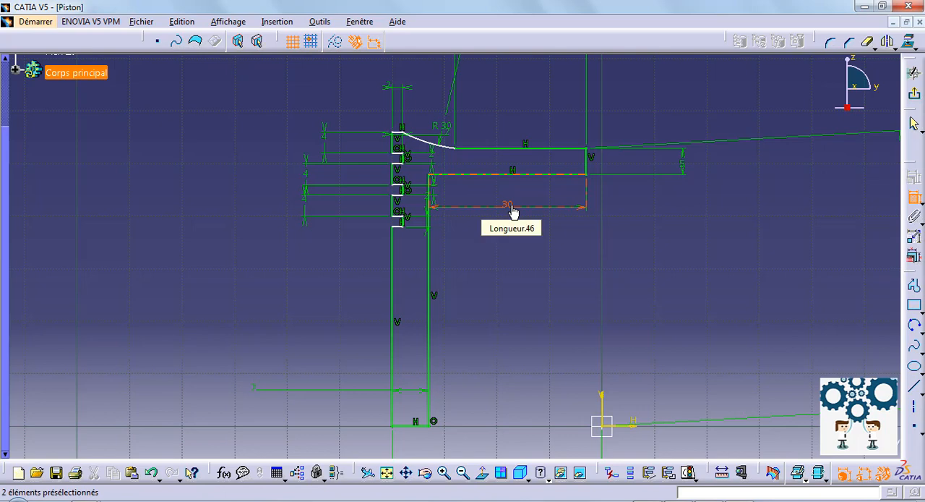
{"action": "key", "text": "ctrl+z"}
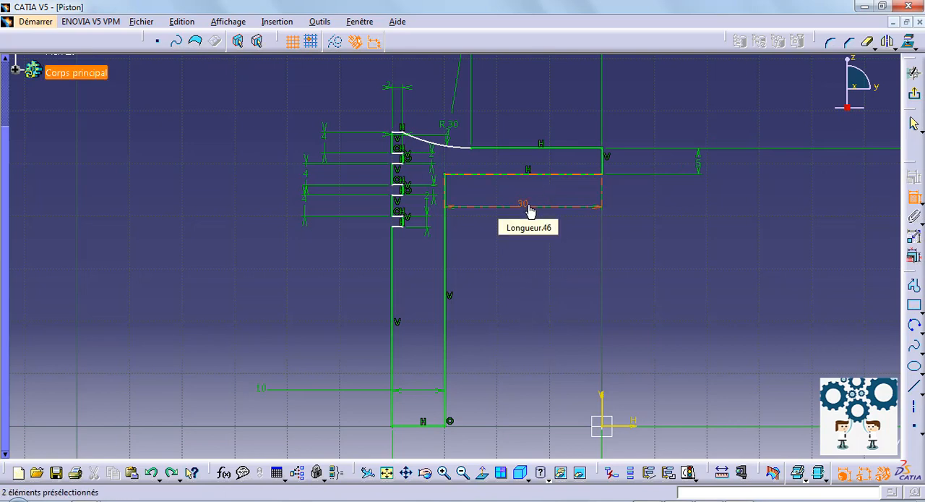
{"action": "left_click", "coordinate": [263, 391]}
{"action": "key", "text": "Delete"}
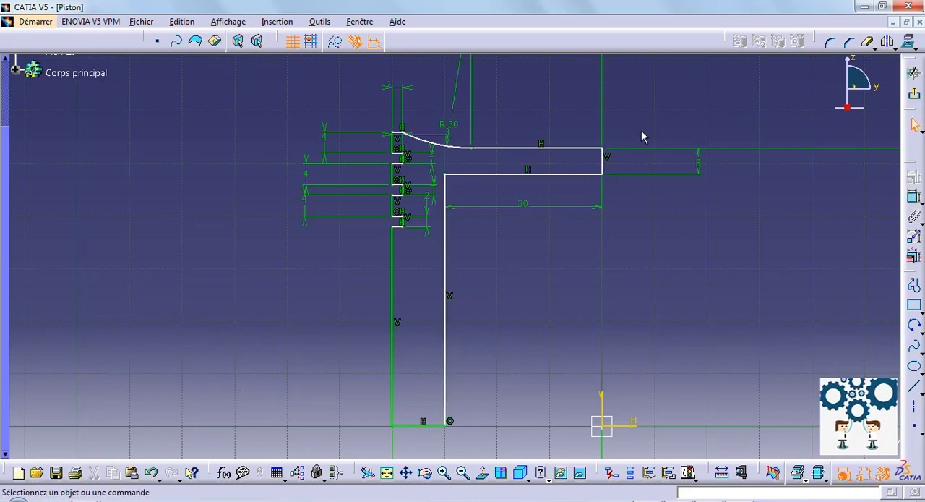
- Set the length of the inner horizontal line under the crown to 35 mm and exit the sketch
{"action": "double_click", "coordinate": [523, 207]}
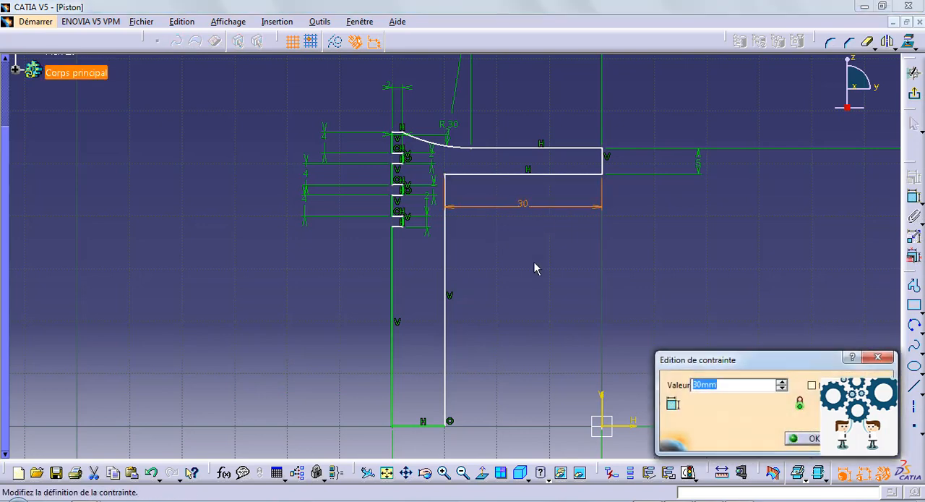
{"action": "type", "text": "35"}
{"action": "key", "text": "Return"}
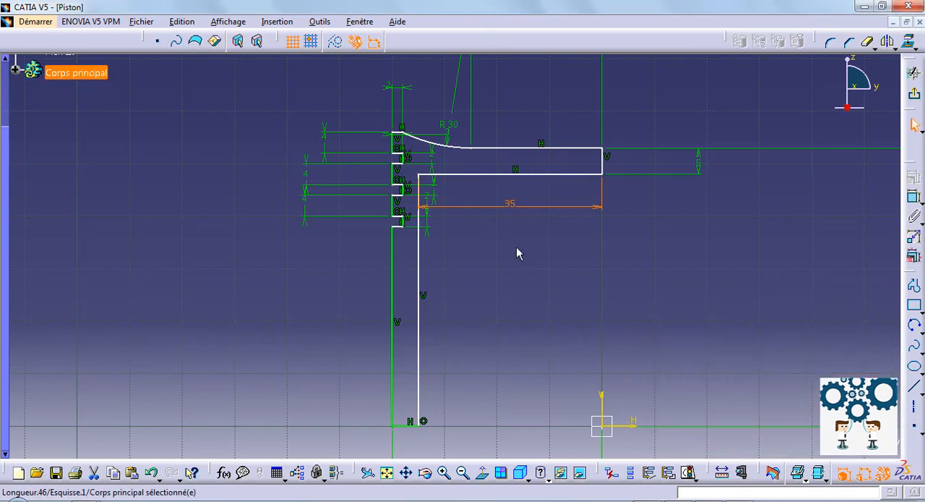
{"action": "left_click", "coordinate": [914, 73]}
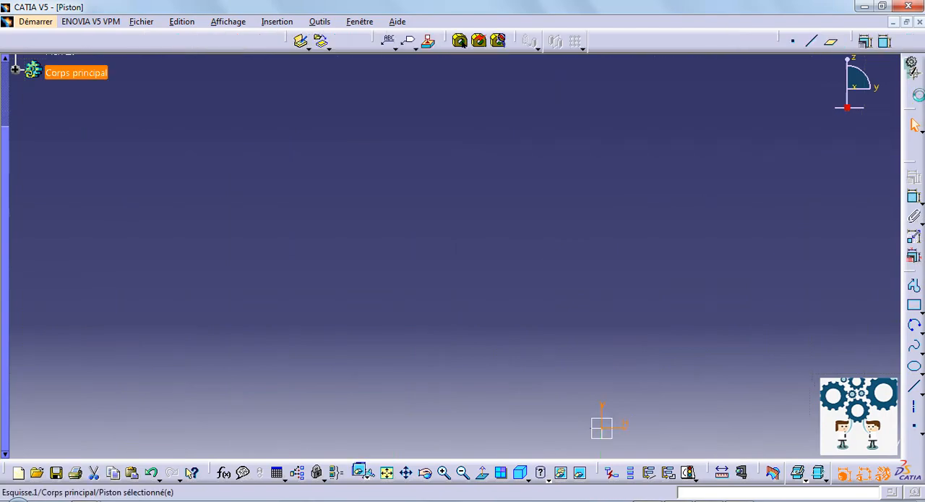
- Revolve the piston half-section sketch 360° about the vertical sketch axis to form the solid body
{"action": "left_click", "coordinate": [913, 296]}
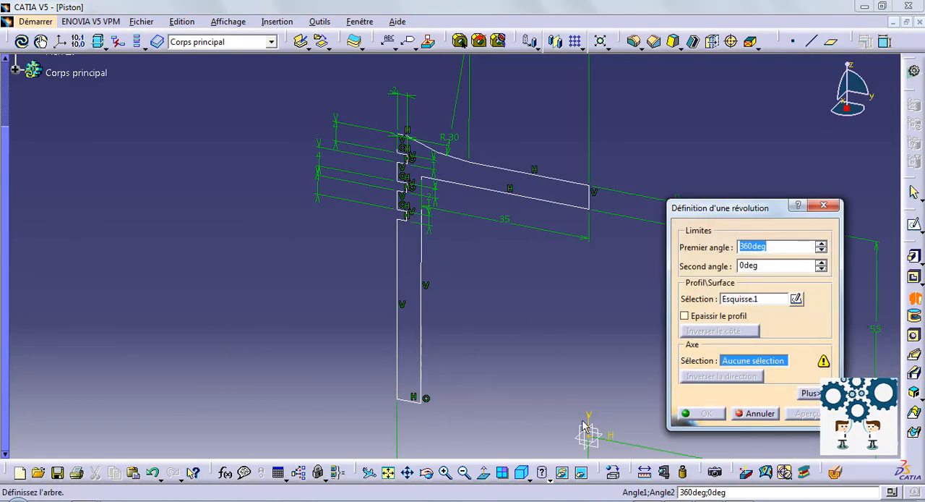
{"action": "left_click", "coordinate": [601, 434]}
{"action": "left_click", "coordinate": [702, 414]}
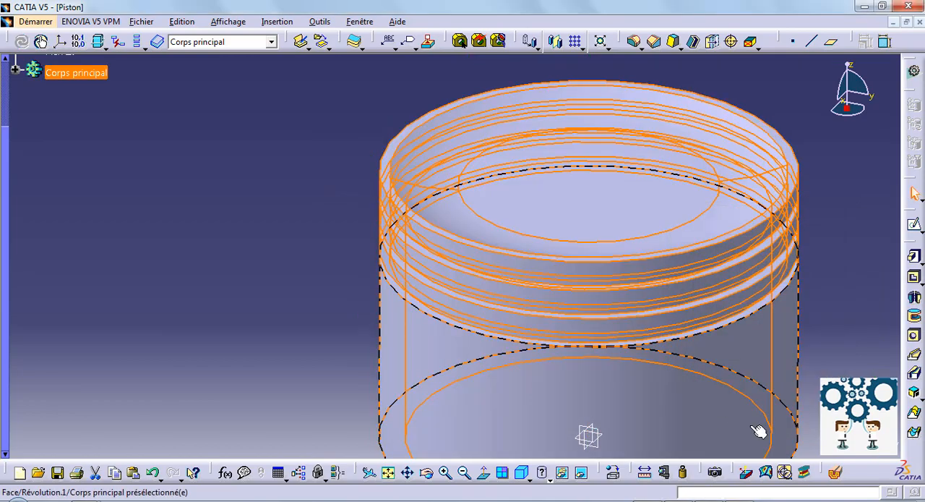
{"action": "middle_click_drag", "start_coordinate": [758, 432], "coordinate": [421, 386]}
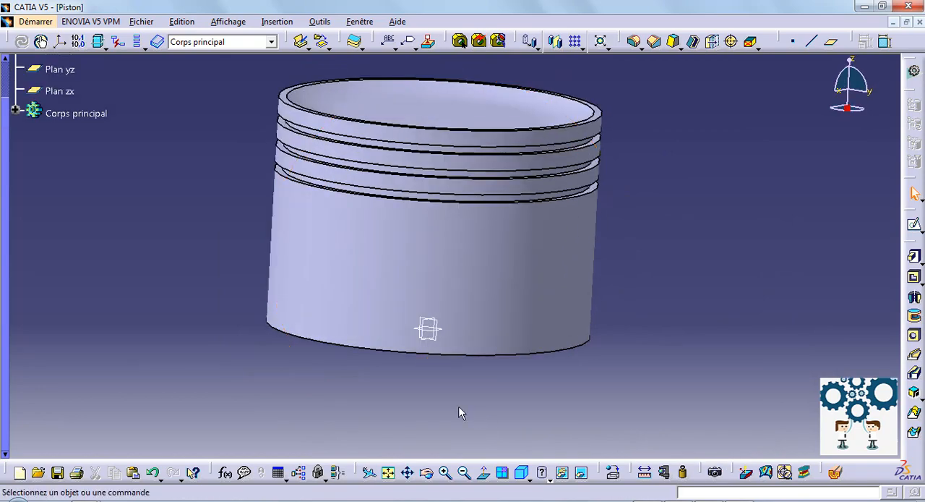
- Start a sketch on the yz plane and cut the part view by the sketch plane
{"action": "scroll", "coordinate": [70, 123], "scroll_direction": "up", "scroll_amount": 1}
{"action": "scroll", "coordinate": [64, 111], "scroll_direction": "up", "scroll_amount": 1}
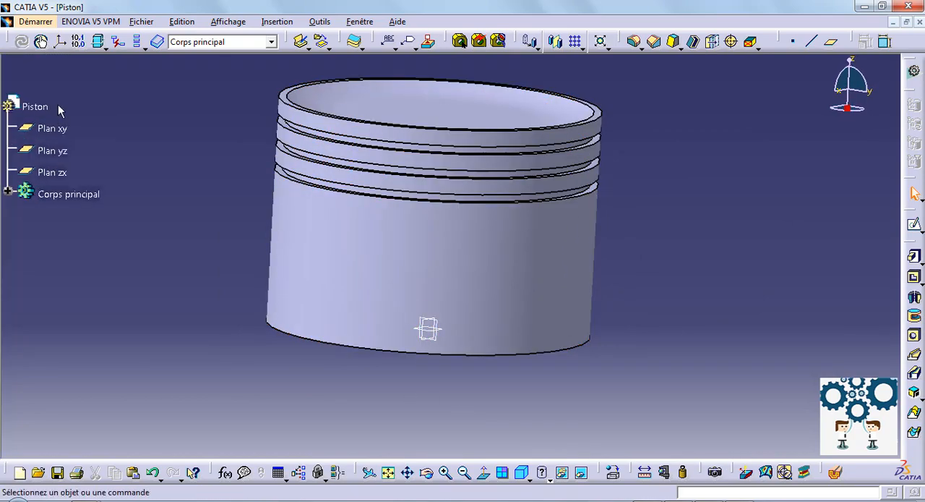
{"action": "left_click", "coordinate": [52, 150]}
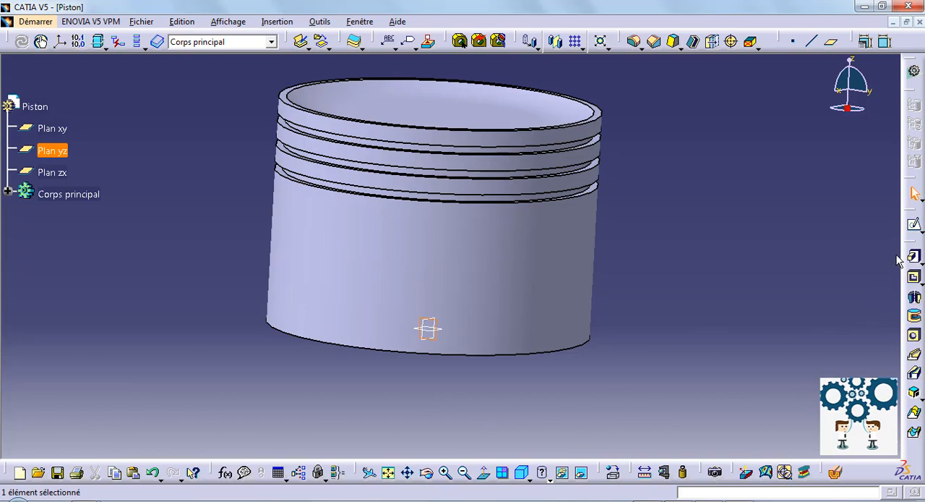
{"action": "left_click", "coordinate": [914, 225]}
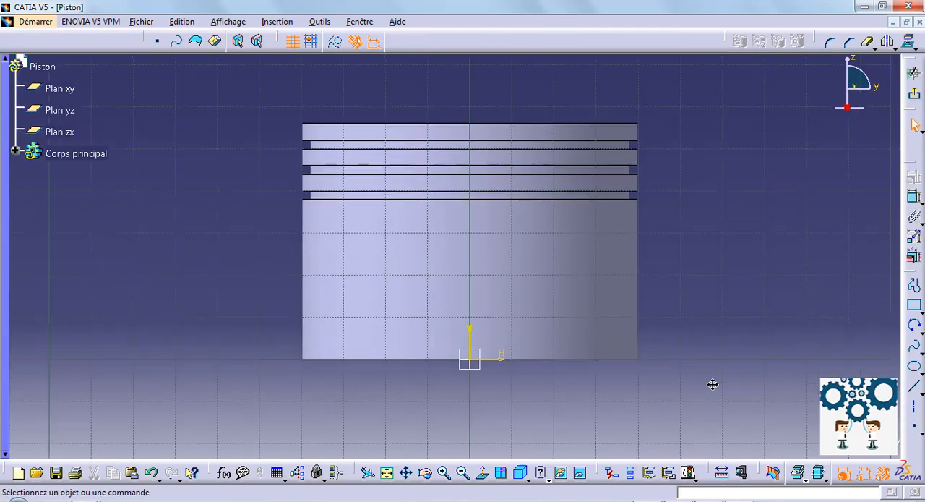
{"action": "left_click", "coordinate": [774, 472]}
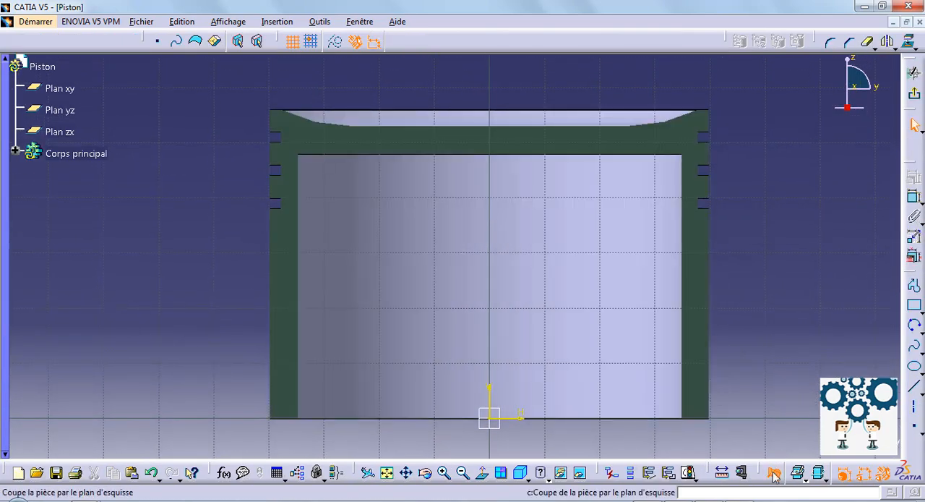
- Draw a rectangle about 19 mm high below the ring grooves, overlapping the left side wall from outside
{"action": "left_click", "coordinate": [915, 307]}
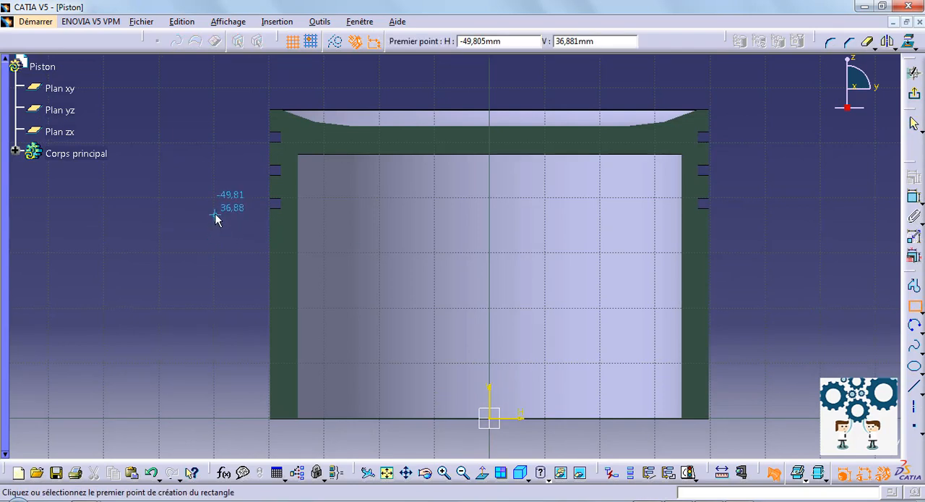
{"action": "left_click", "coordinate": [215, 215]}
{"action": "left_click", "coordinate": [295, 318]}
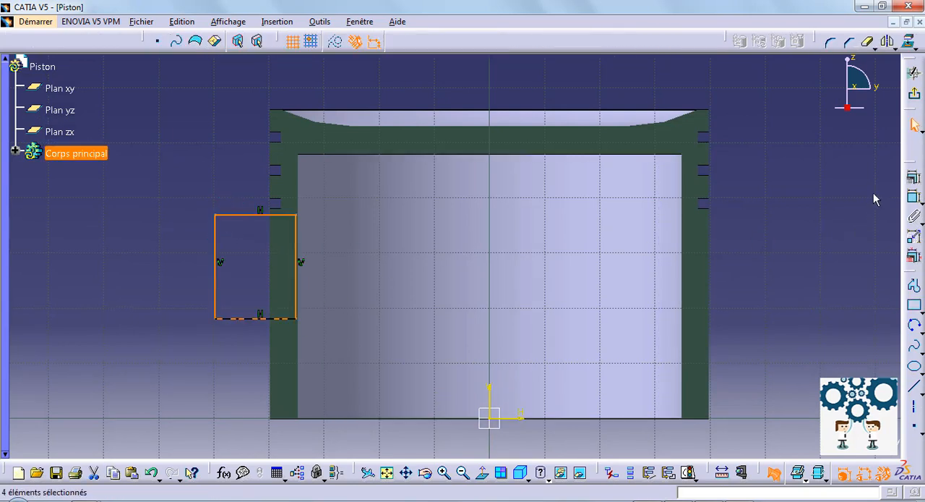
- Constrain the rectangle's top edge to 2 mm below the lower edge of the lowest ring groove
{"action": "left_click", "coordinate": [915, 196]}
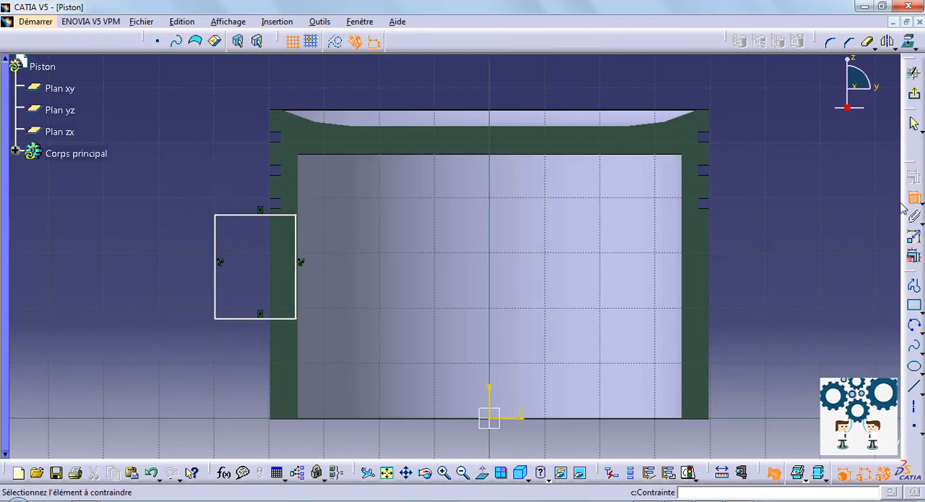
{"action": "left_click", "coordinate": [278, 209]}
{"action": "left_click", "coordinate": [278, 215]}
{"action": "left_click", "coordinate": [126, 209]}
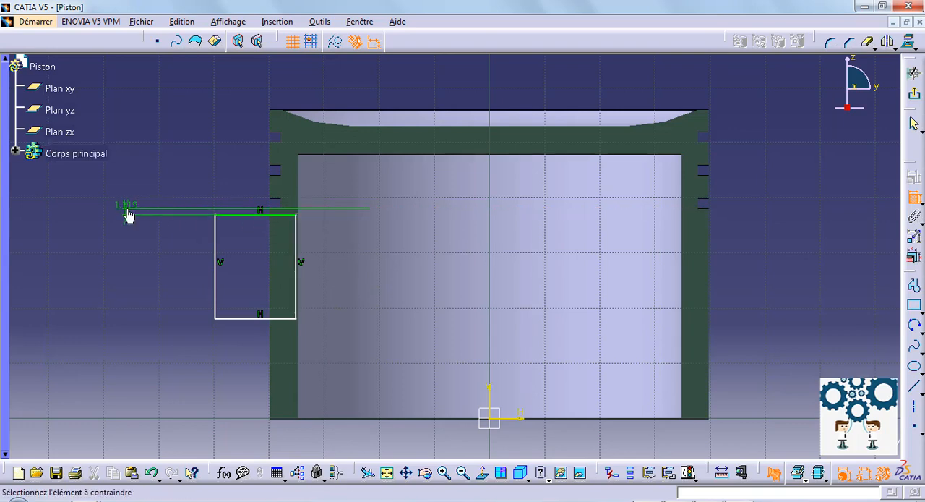
{"action": "double_click", "coordinate": [126, 209]}
{"action": "type", "text": "2mm"}
{"action": "key", "text": "Return"}
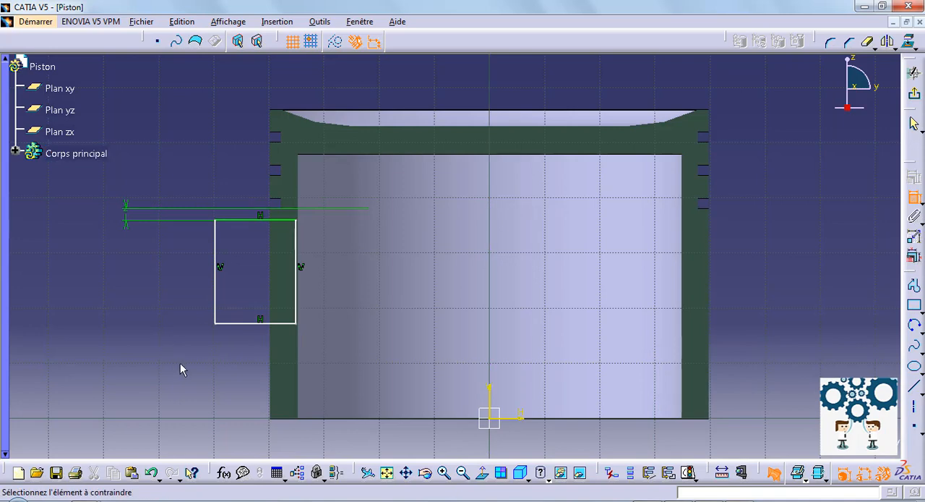
- Dimension the rectangle's height and set it to 25 mm
{"action": "left_click", "coordinate": [215, 295]}
{"action": "left_click", "coordinate": [123, 271]}
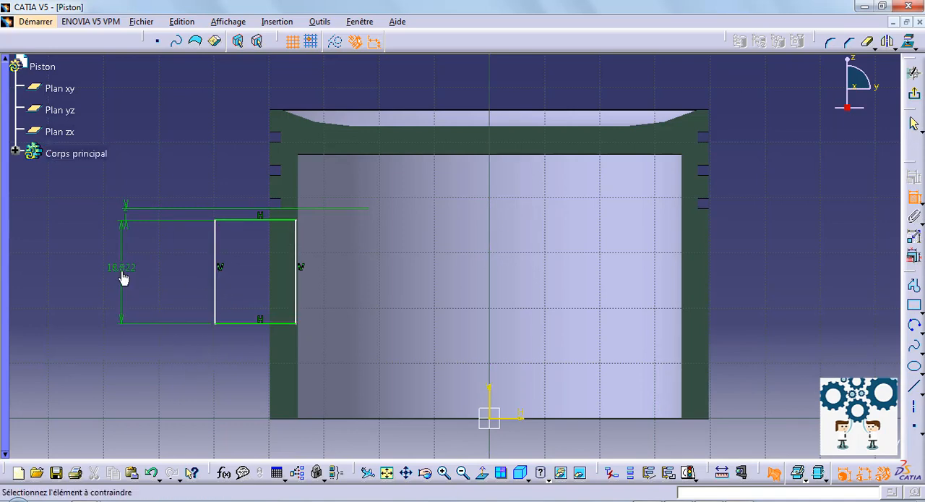
{"action": "double_click", "coordinate": [122, 269]}
{"action": "type", "text": "25"}
{"action": "key", "text": "Return"}
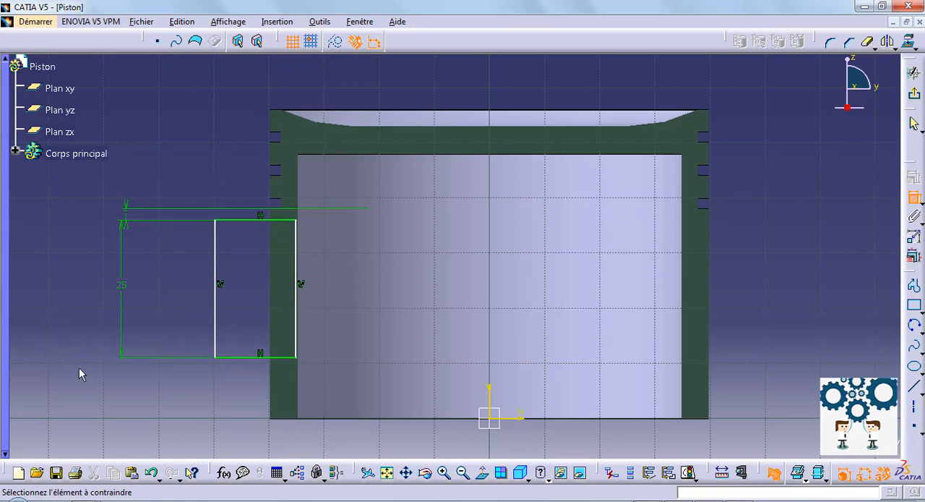
- Dimension the rectangle's inner vertical side from the vertical axis and set the distance to 37 mm
{"action": "left_click", "coordinate": [297, 353]}
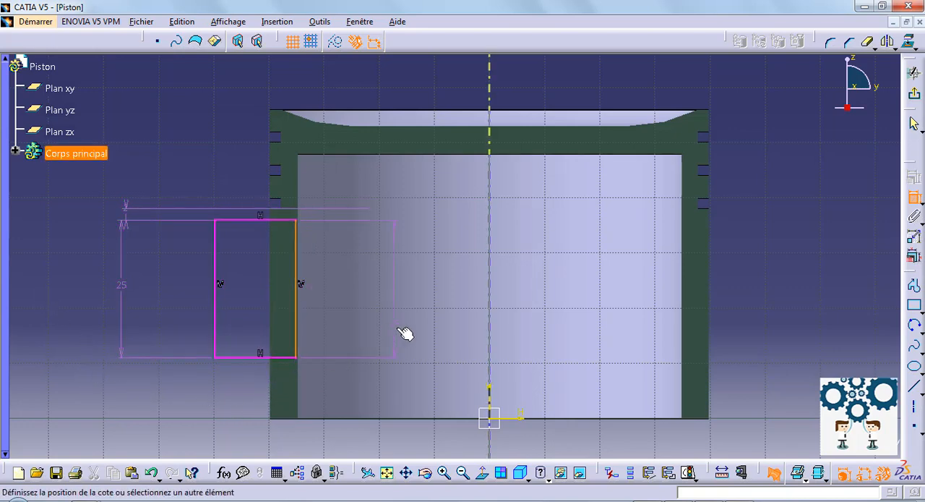
{"action": "left_click", "coordinate": [490, 394]}
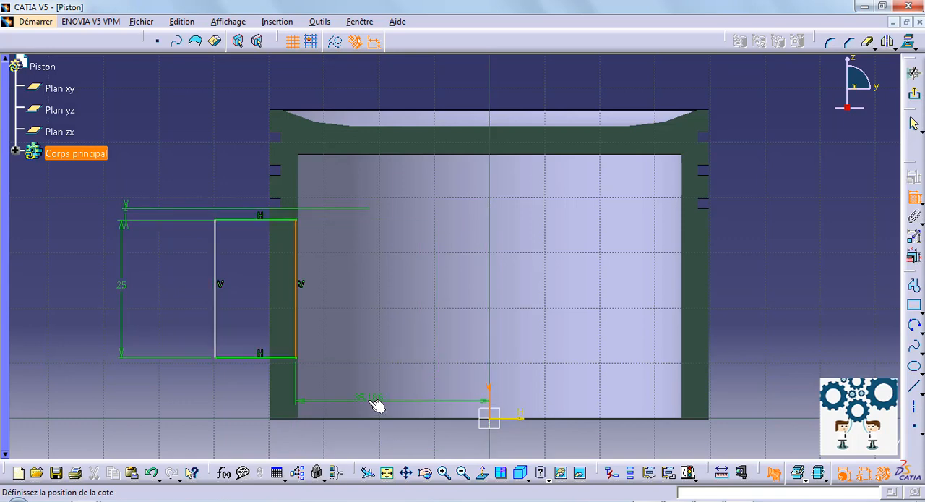
{"action": "double_click", "coordinate": [367, 399]}
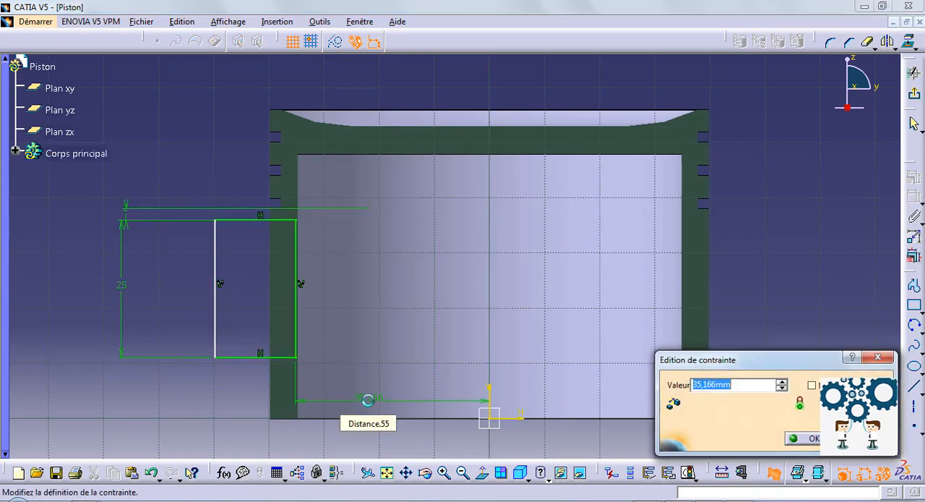
{"action": "type", "text": "37"}
{"action": "key", "text": "Return"}
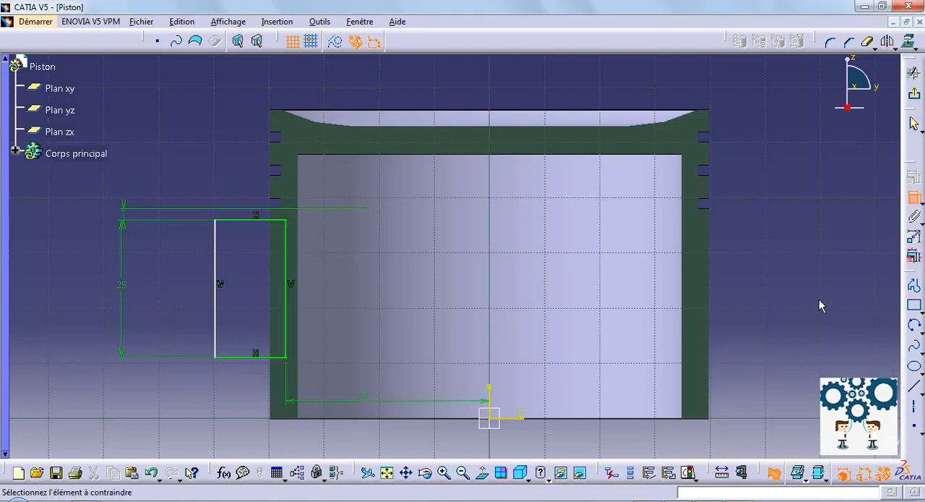
{"action": "left_click", "coordinate": [915, 198]}
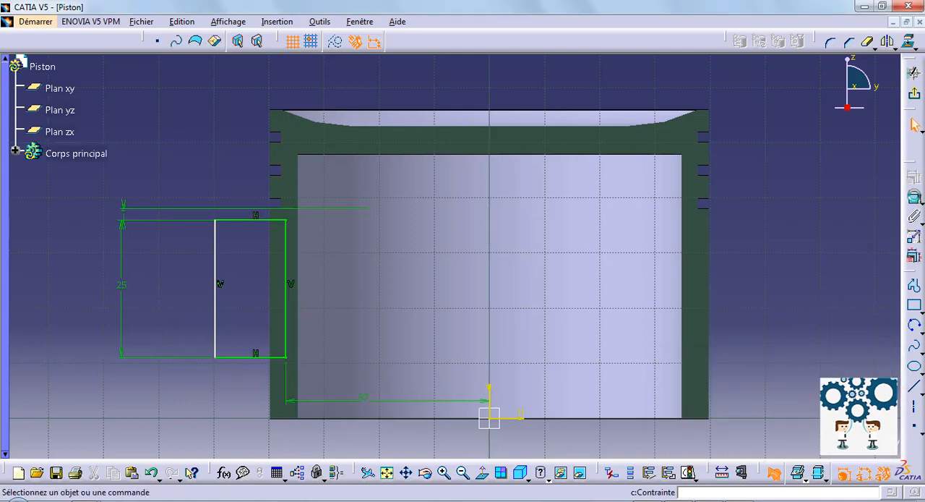
- Mirror the rectangle's four sides about the vertical axis and exit the sketch
{"action": "left_click", "coordinate": [220, 255], "text": "ctrl"}
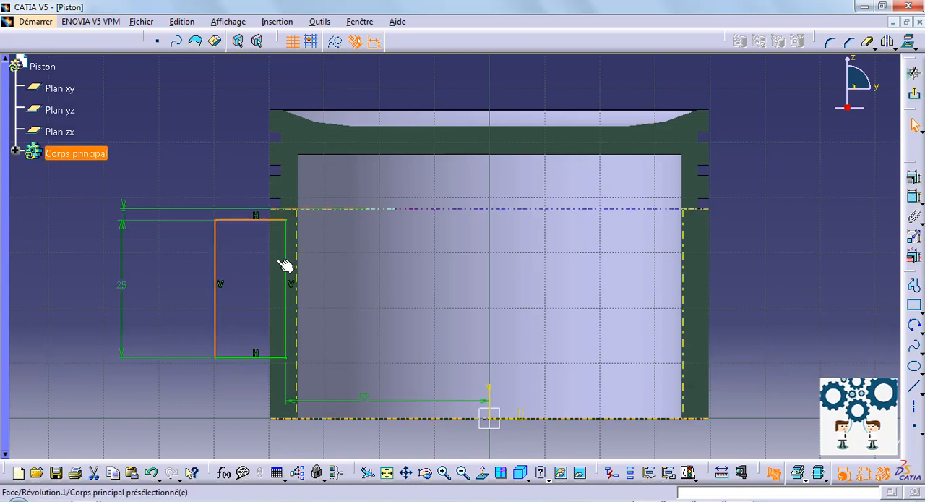
{"action": "left_click", "coordinate": [287, 268], "text": "ctrl"}
{"action": "left_click", "coordinate": [254, 357], "text": "ctrl"}
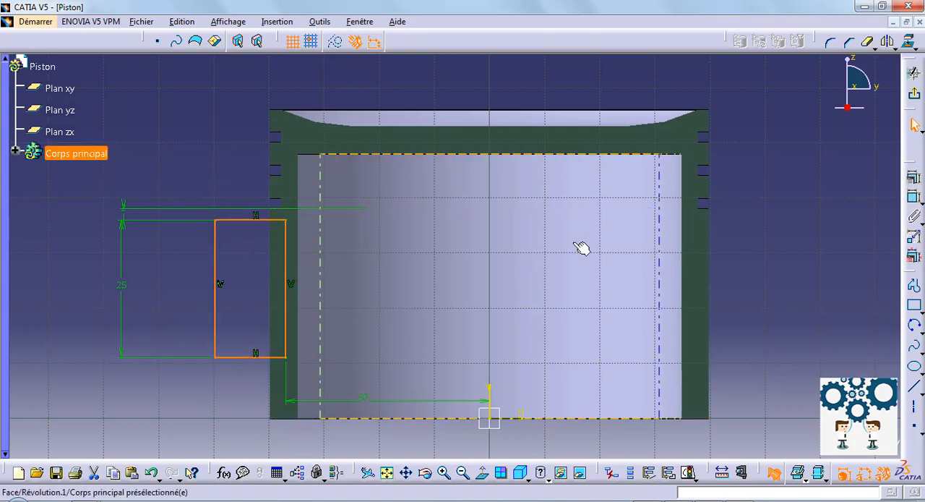
{"action": "left_click", "coordinate": [888, 41]}
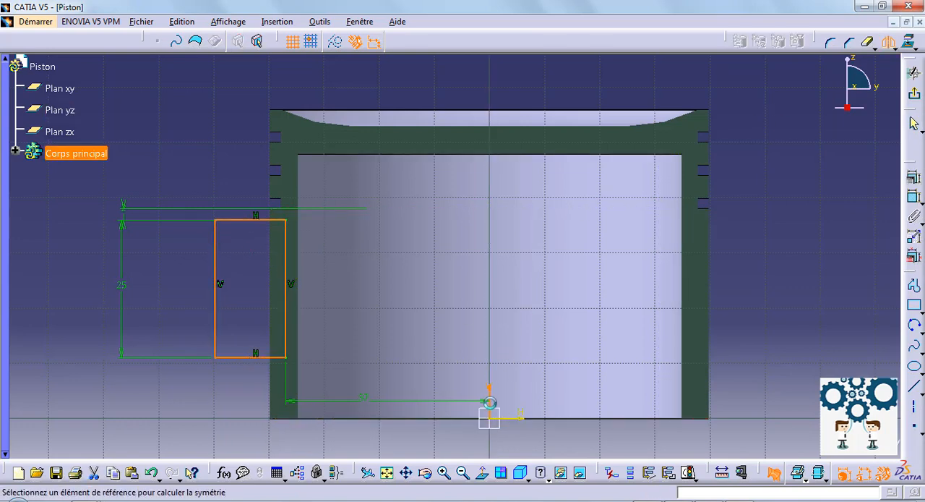
{"action": "left_click", "coordinate": [488, 417]}
{"action": "left_click", "coordinate": [913, 72]}
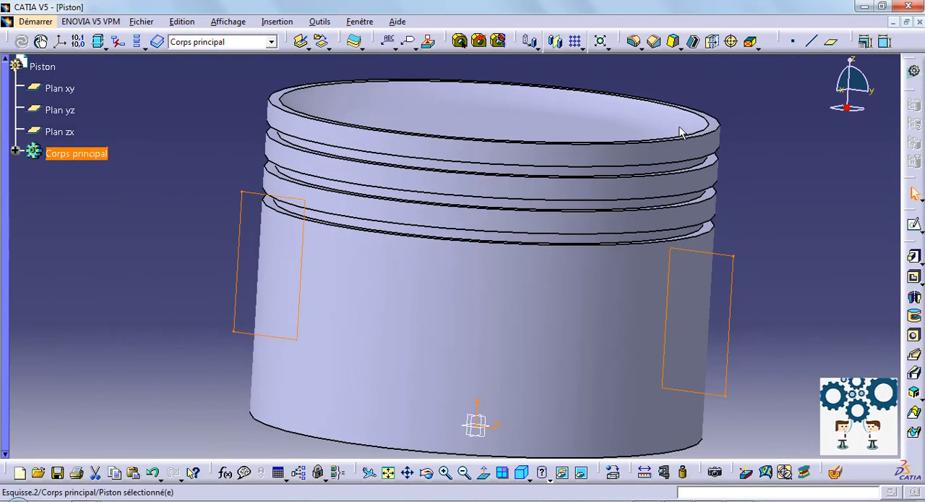
- Cut a pocket from the two rectangles with both limits set to "Jusqu'au dernier"
{"action": "key", "text": "Return"}
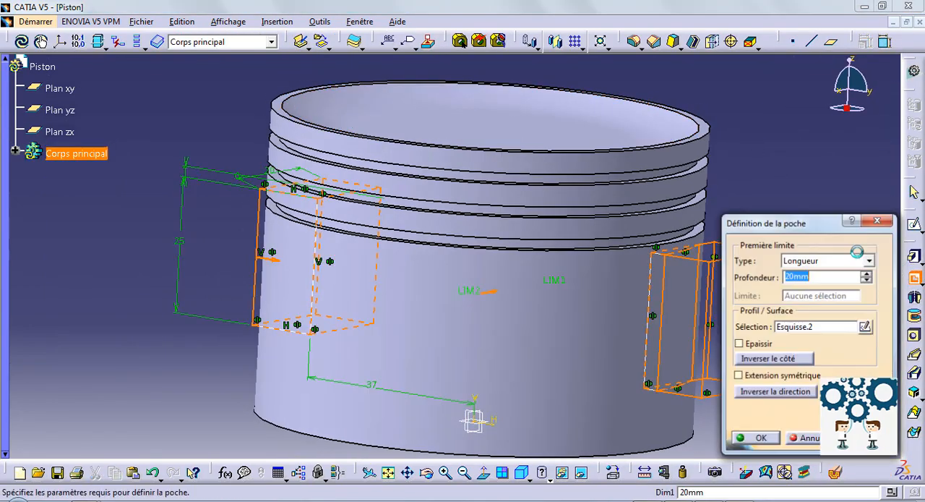
{"action": "left_click", "coordinate": [866, 261]}
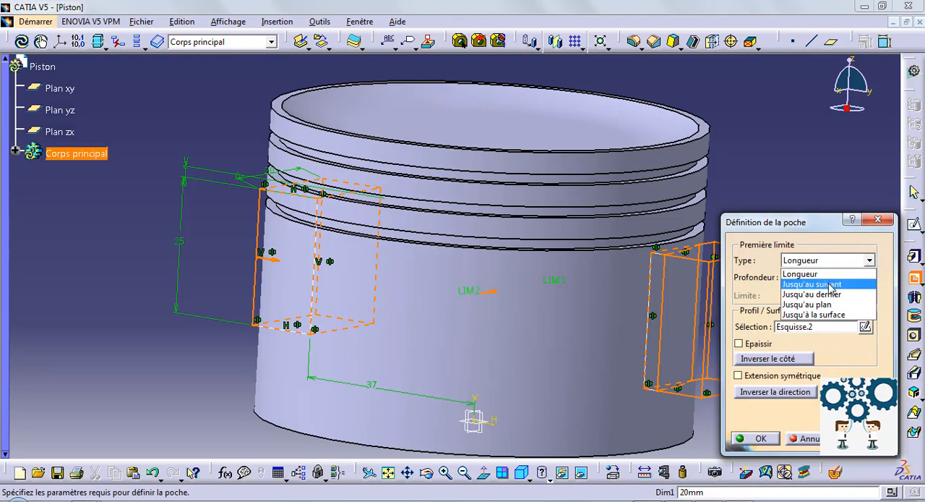
{"action": "left_click", "coordinate": [809, 294]}
{"action": "mouse_move", "coordinate": [629, 206]}
{"action": "middle_mouse_down"}
{"action": "mouse_move", "coordinate": [593, 231]}
{"action": "mouse_move", "coordinate": [525, 231]}
{"action": "mouse_move", "coordinate": [554, 198]}
{"action": "mouse_move", "coordinate": [489, 246]}
{"action": "mouse_move", "coordinate": [434, 248]}
{"action": "mouse_move", "coordinate": [456, 245]}
{"action": "middle_mouse_up"}
{"action": "left_click", "coordinate": [860, 418]}
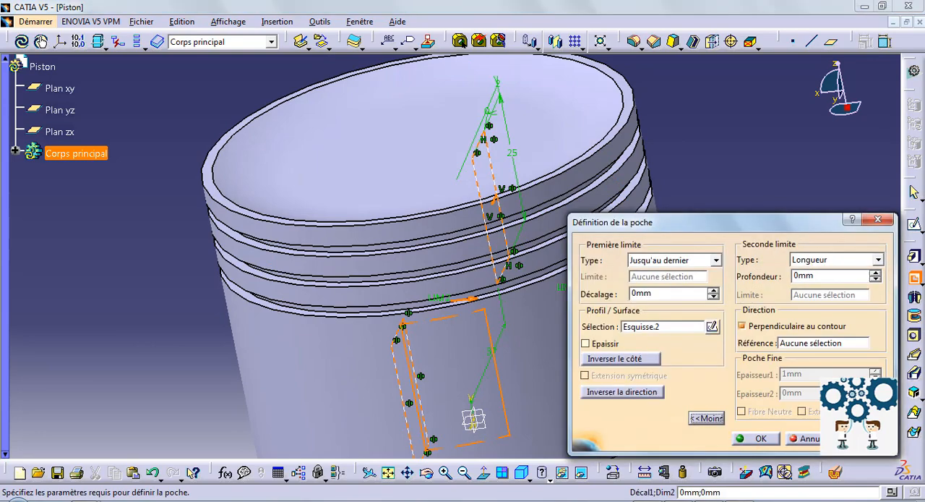
{"action": "left_click", "coordinate": [880, 259]}
{"action": "left_click", "coordinate": [839, 292]}
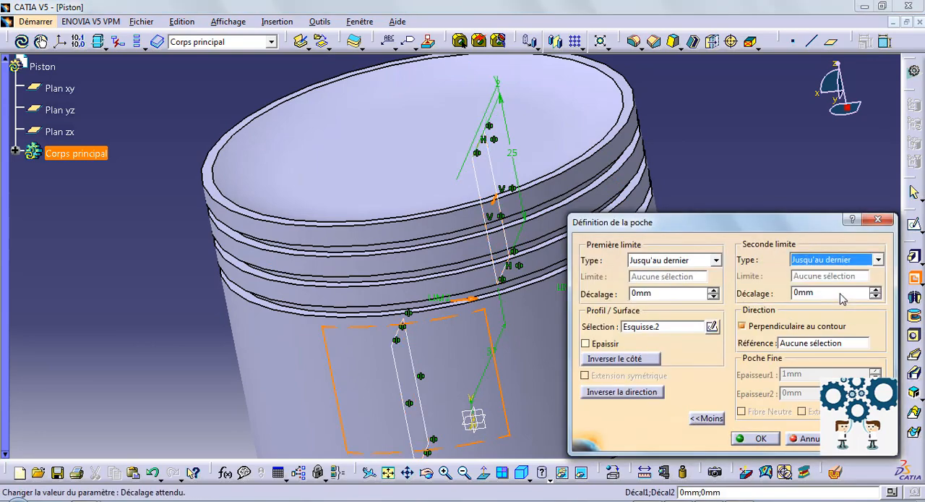
{"action": "left_click", "coordinate": [771, 434]}
- Start a sketch on the flat pocket face and draw a circle about 19 mm in diameter centred on the vertical axis
{"action": "middle_click_drag", "start_coordinate": [780, 256], "coordinate": [671, 317]}
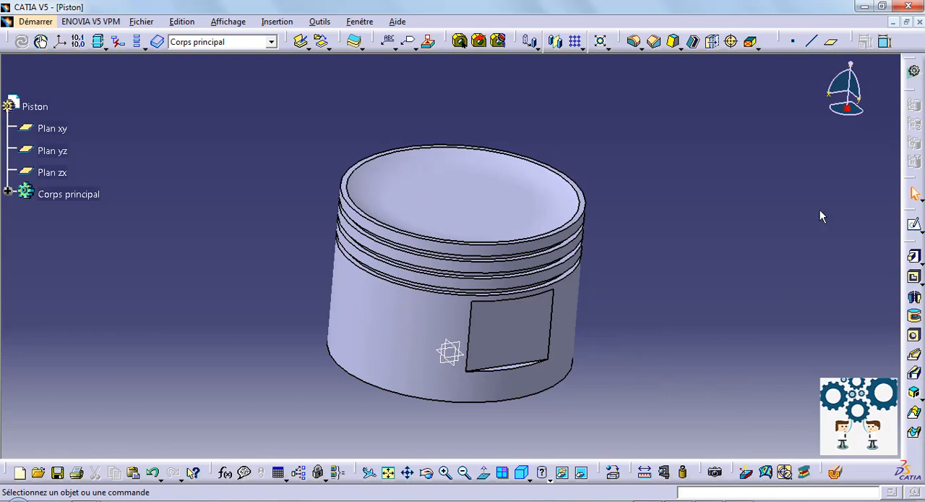
{"action": "left_click", "coordinate": [914, 225]}
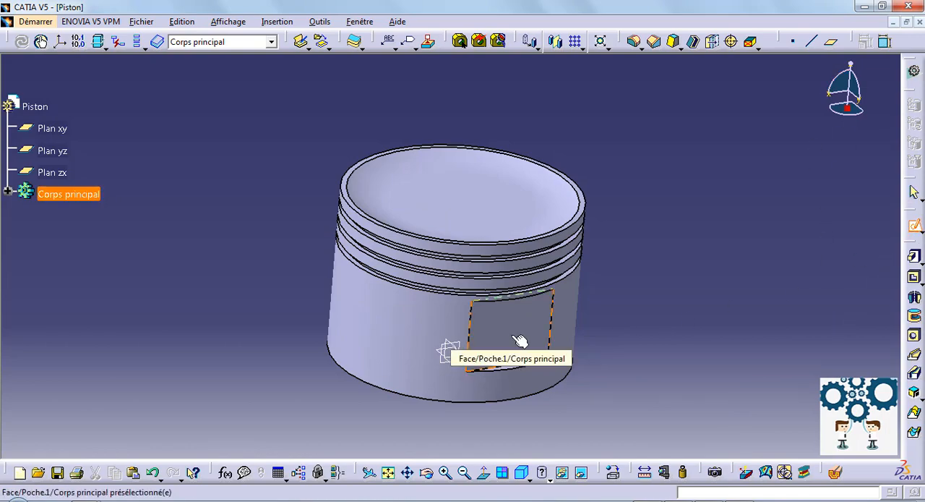
{"action": "left_click", "coordinate": [510, 334]}
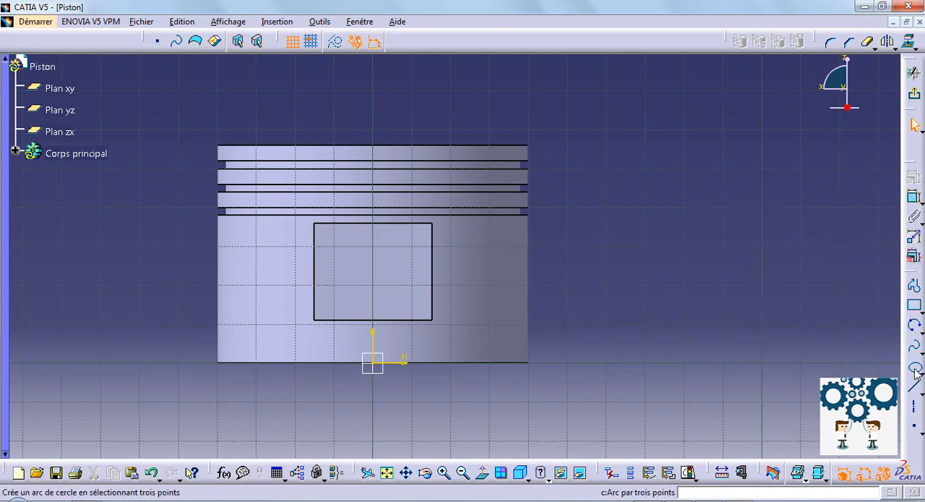
{"action": "left_click", "coordinate": [922, 331]}
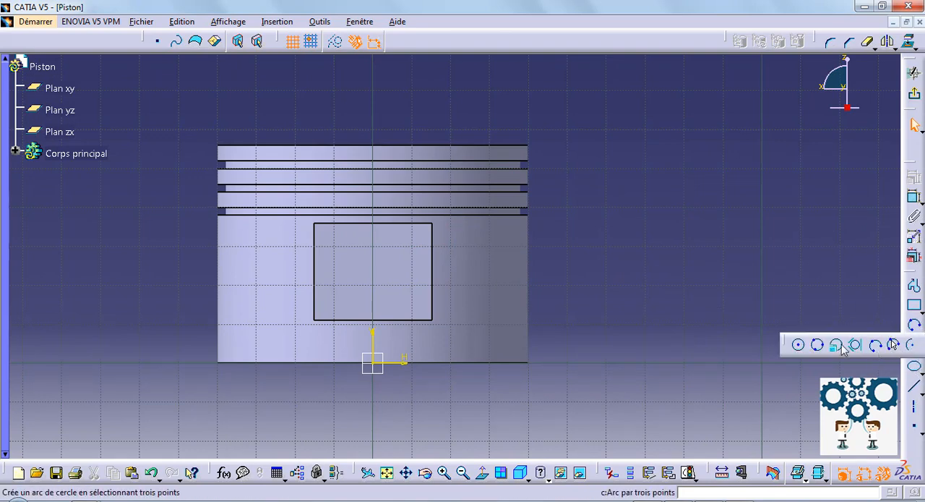
{"action": "left_click", "coordinate": [800, 346]}
{"action": "left_click", "coordinate": [378, 265]}
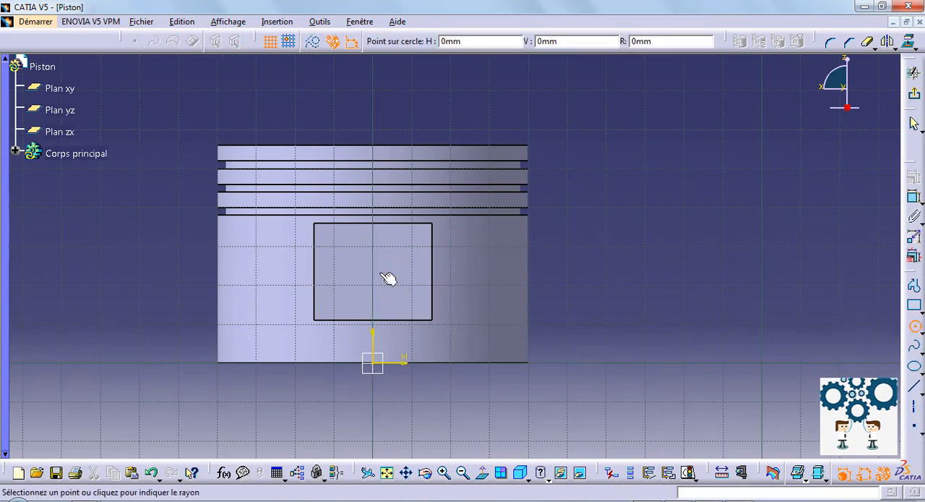
{"action": "left_click", "coordinate": [409, 287]}
- Dimension the circle's diameter and set it to 14 mm
{"action": "left_click", "coordinate": [915, 198]}
{"action": "left_click", "coordinate": [640, 247]}
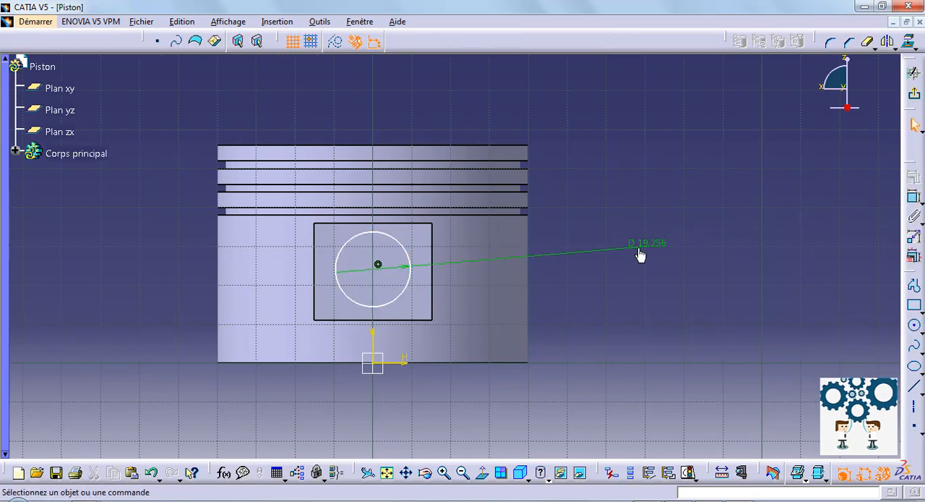
{"action": "double_click", "coordinate": [637, 248]}
{"action": "type", "text": "14"}
{"action": "key", "text": "Return"}
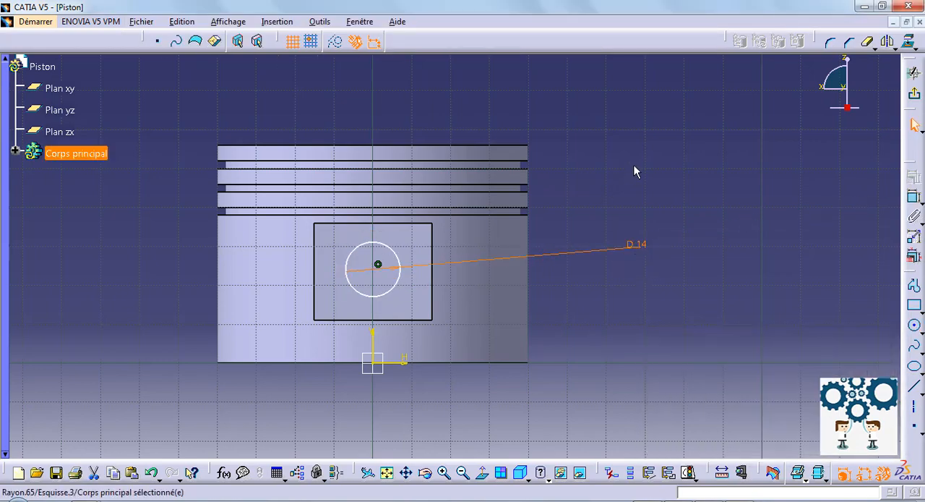
- Dimension the distance from the circle's centre to the piston's top edge, set it to 30 mm, and exit the sketch
{"action": "left_click", "coordinate": [374, 268]}
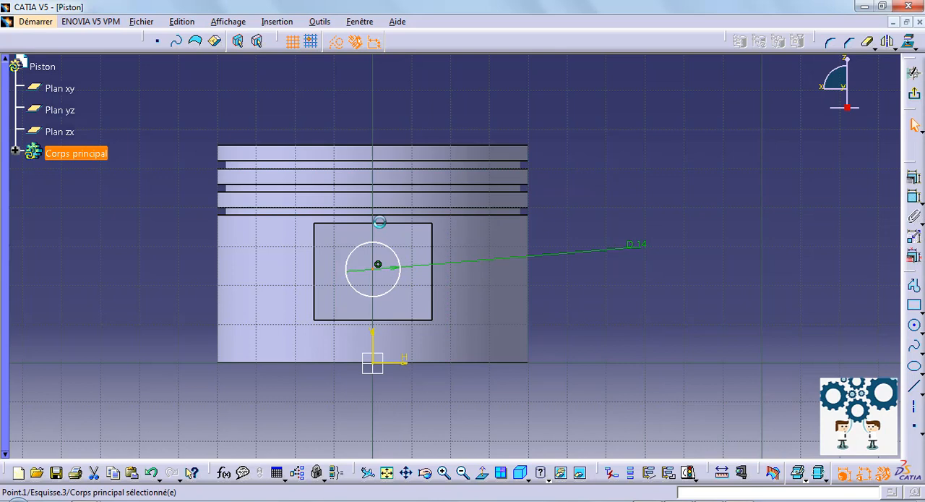
{"action": "left_click", "coordinate": [384, 144], "text": "ctrl"}
{"action": "left_click", "coordinate": [915, 199]}
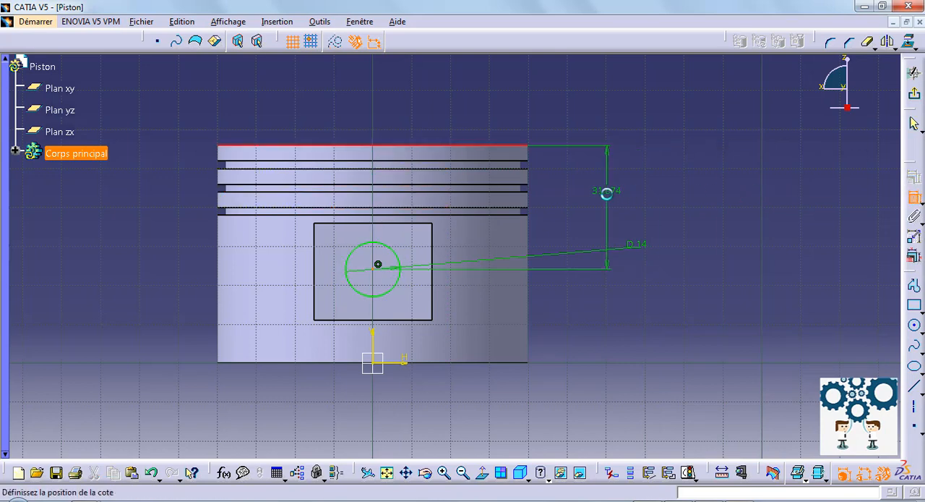
{"action": "left_click", "coordinate": [609, 201]}
{"action": "double_click", "coordinate": [607, 196]}
{"action": "type", "text": "3"}
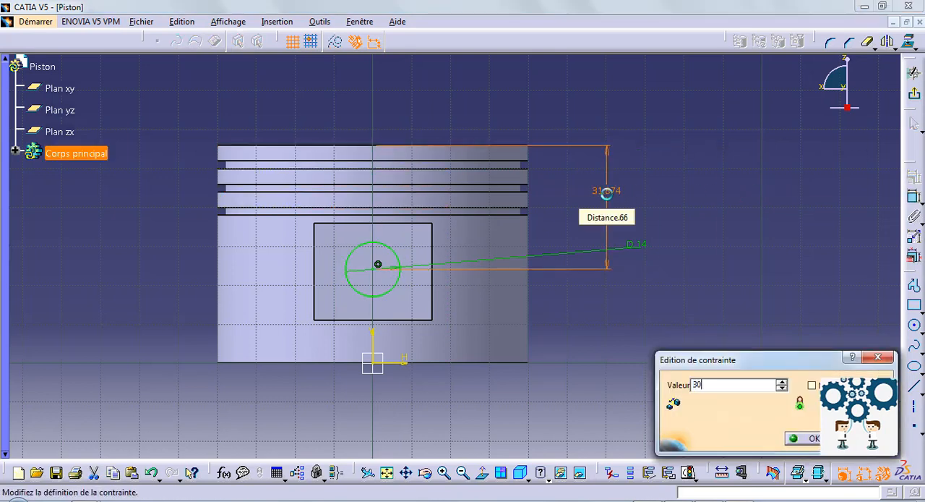
{"action": "type", "text": "0"}
{"action": "key", "text": "Return"}
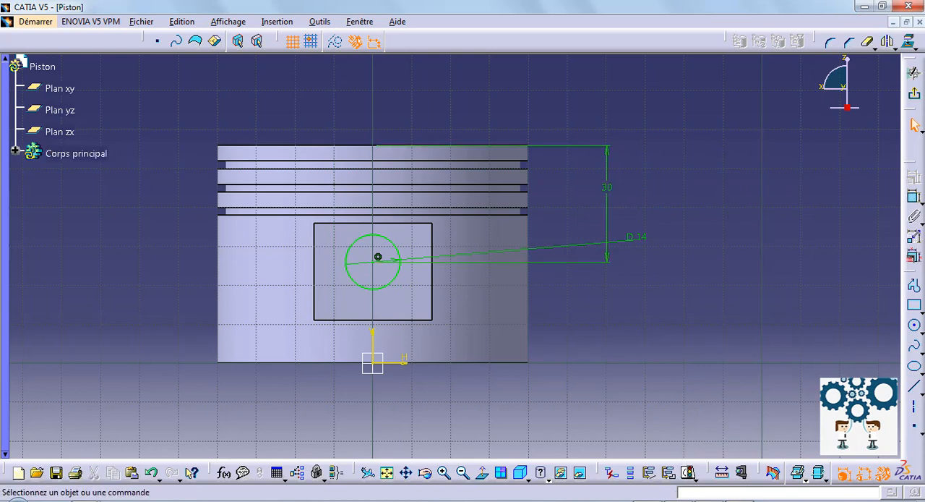
{"action": "left_click", "coordinate": [914, 94]}
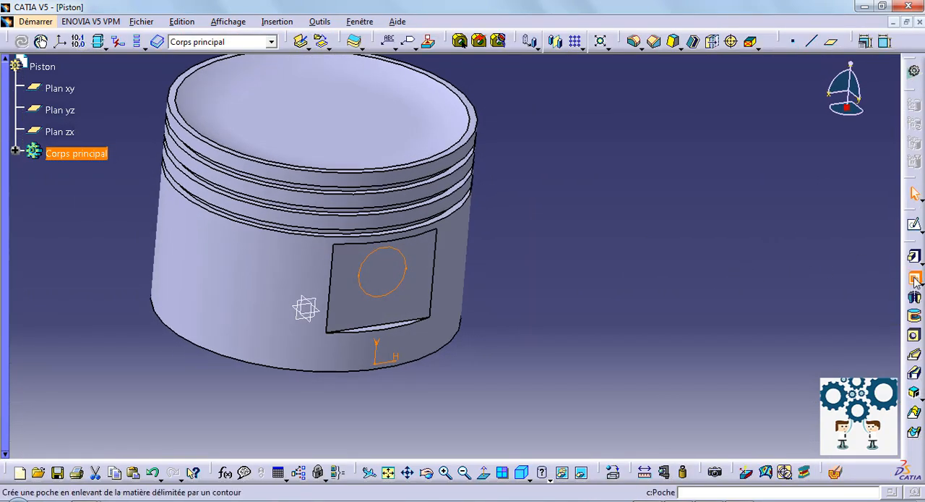
- Cut a pocket from the 14 mm circle through the piston, with the direction reversed and the limit set to "Jusqu'au dernier"
{"action": "left_click", "coordinate": [915, 277]}
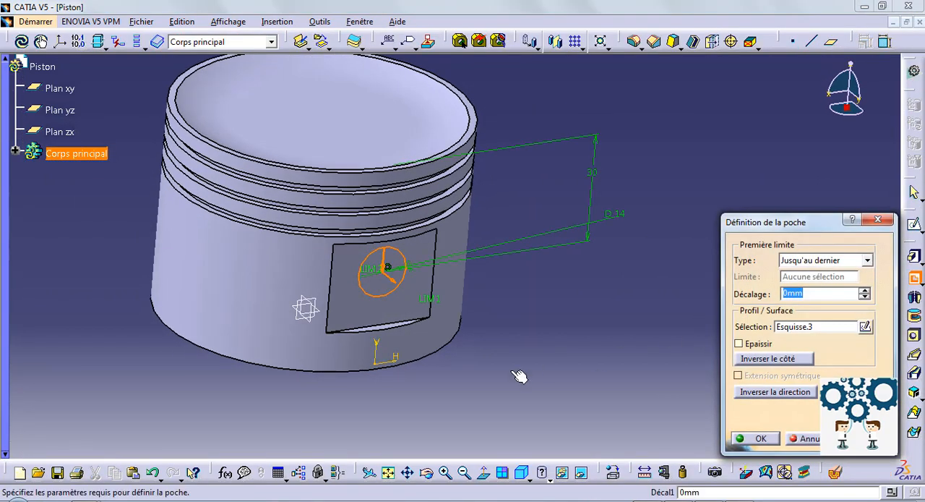
{"action": "mouse_move", "coordinate": [199, 293]}
{"action": "middle_mouse_down"}
{"action": "mouse_move", "coordinate": [388, 310]}
{"action": "mouse_move", "coordinate": [410, 293]}
{"action": "middle_mouse_up"}
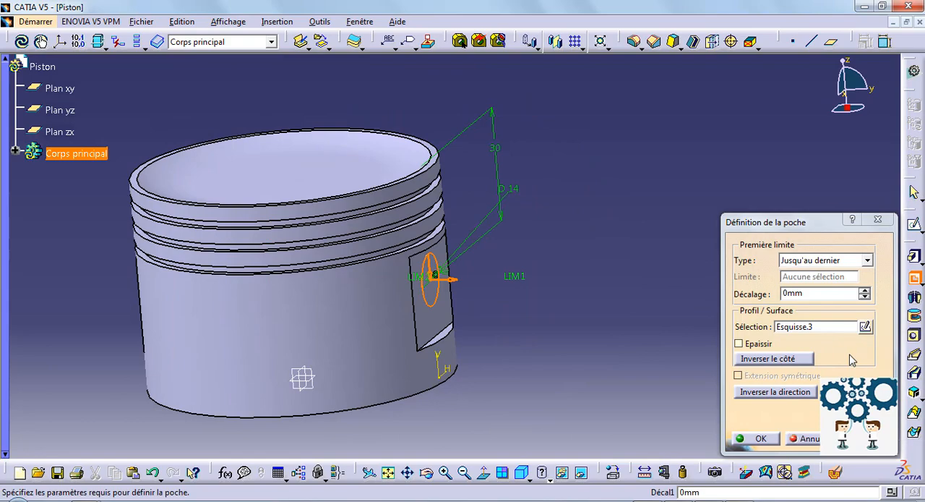
{"action": "left_click", "coordinate": [787, 397]}
{"action": "left_click", "coordinate": [868, 261]}
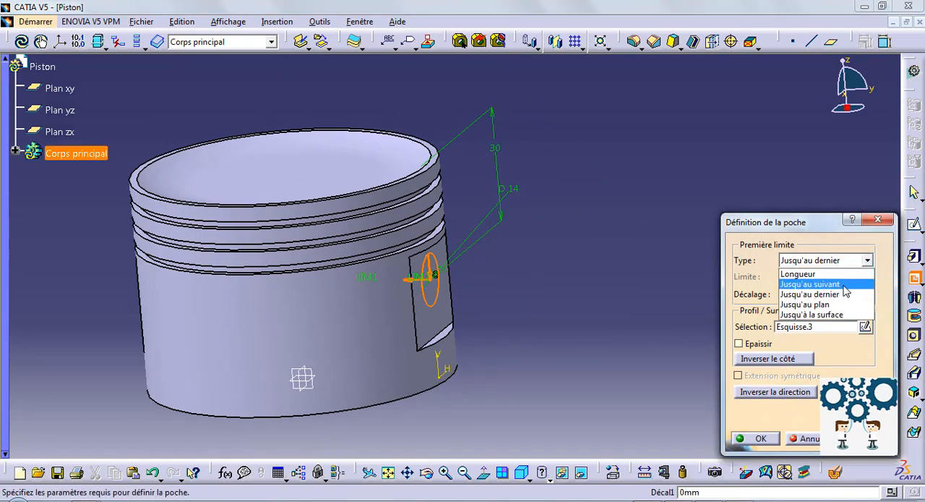
{"action": "left_click", "coordinate": [850, 283]}
{"action": "left_click", "coordinate": [871, 261]}
{"action": "left_click", "coordinate": [834, 296]}
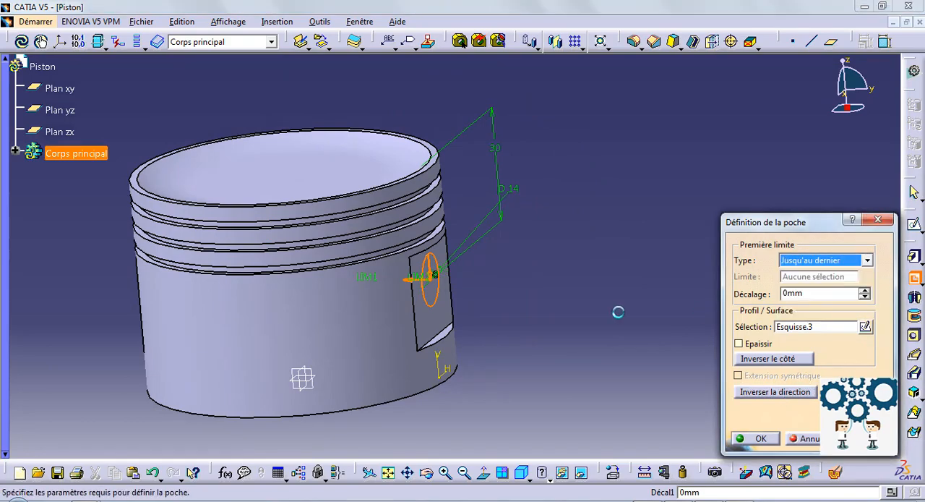
{"action": "middle_click_drag", "start_coordinate": [114, 328], "coordinate": [481, 318]}
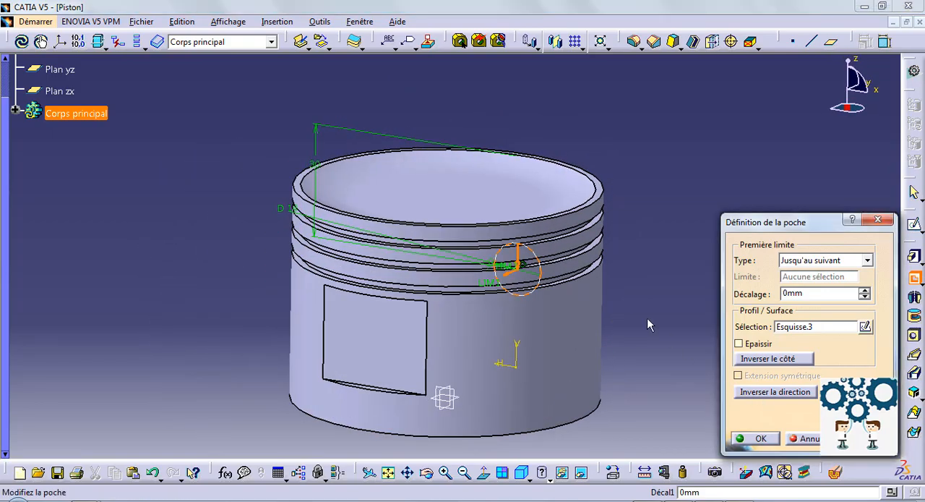
{"action": "middle_click_drag", "start_coordinate": [648, 318], "coordinate": [498, 352]}
{"action": "left_click", "coordinate": [870, 262]}
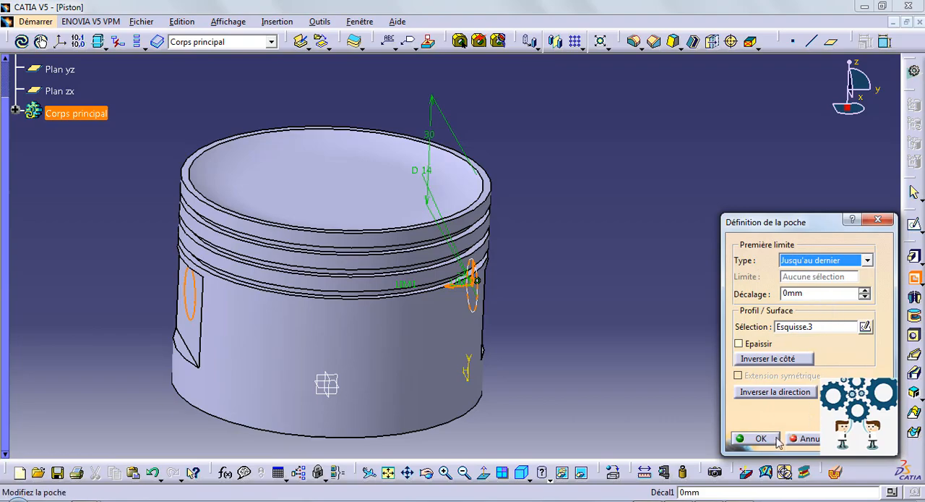
{"action": "left_click", "coordinate": [756, 438]}
- Change the fill colour of the main body "Corps principal" to tan in its graphic properties
{"action": "middle_click_drag", "start_coordinate": [99, 273], "coordinate": [572, 304]}
{"action": "middle_click_drag", "start_coordinate": [685, 265], "coordinate": [480, 355]}
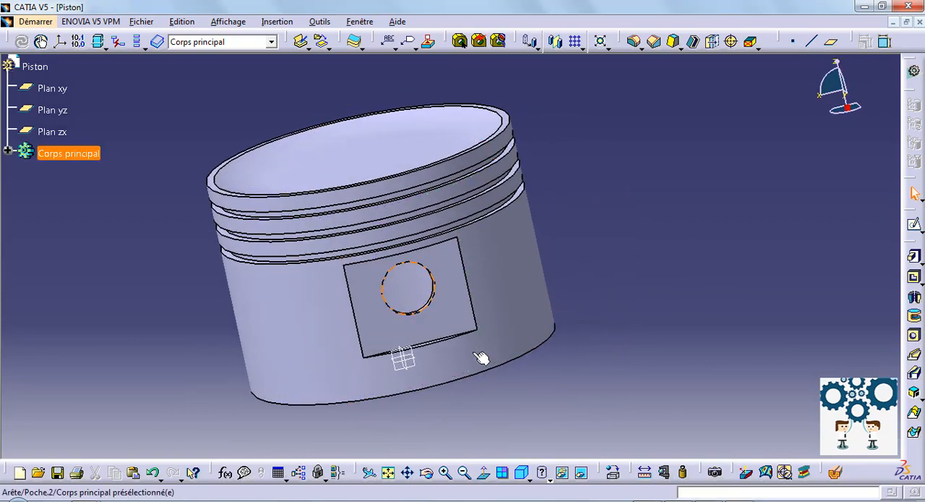
{"action": "left_click", "coordinate": [9, 153]}
{"action": "middle_click_drag", "start_coordinate": [398, 255], "coordinate": [456, 275]}
{"action": "middle_click_drag", "start_coordinate": [642, 266], "coordinate": [654, 301]}
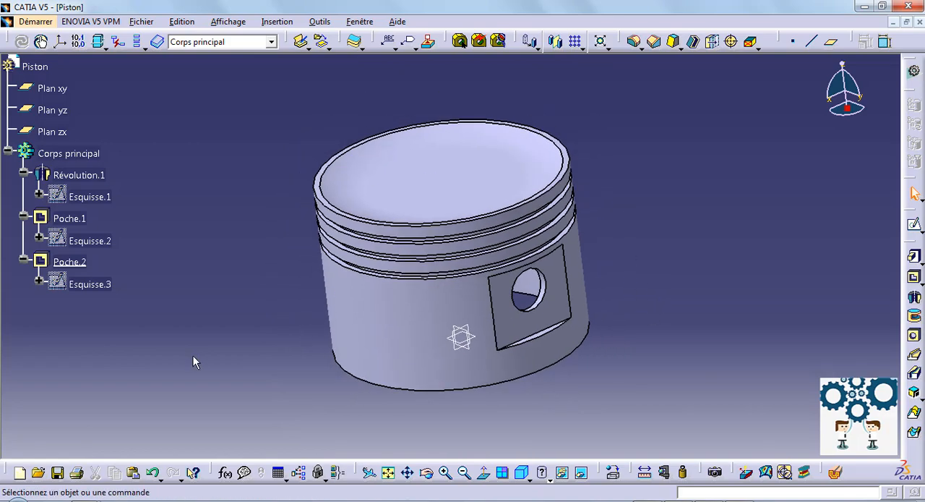
{"action": "right_click", "coordinate": [65, 153]}
{"action": "left_click", "coordinate": [101, 213]}
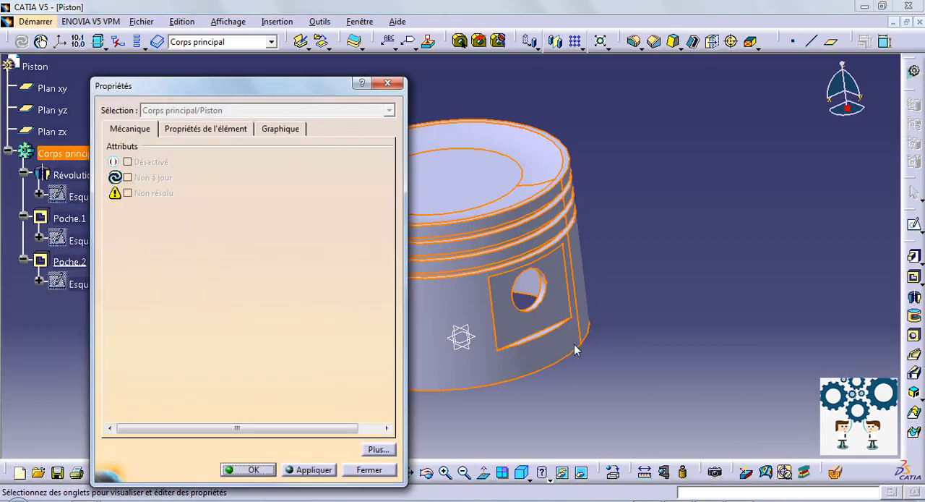
{"action": "left_click", "coordinate": [184, 130]}
{"action": "left_click", "coordinate": [282, 128]}
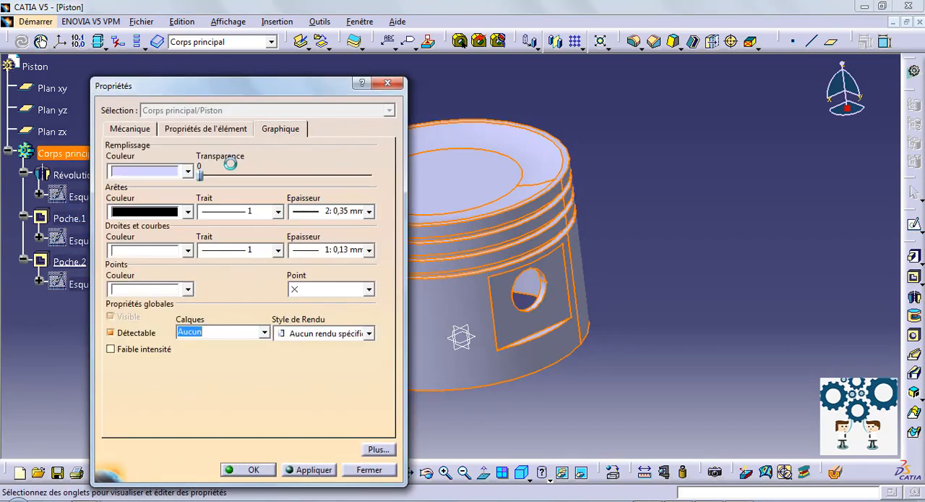
{"action": "left_click", "coordinate": [186, 171]}
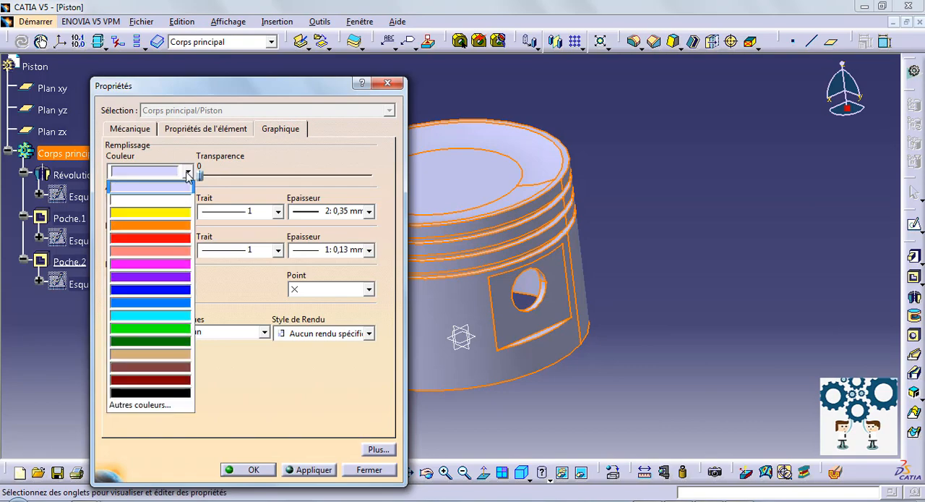
{"action": "left_click", "coordinate": [157, 355]}
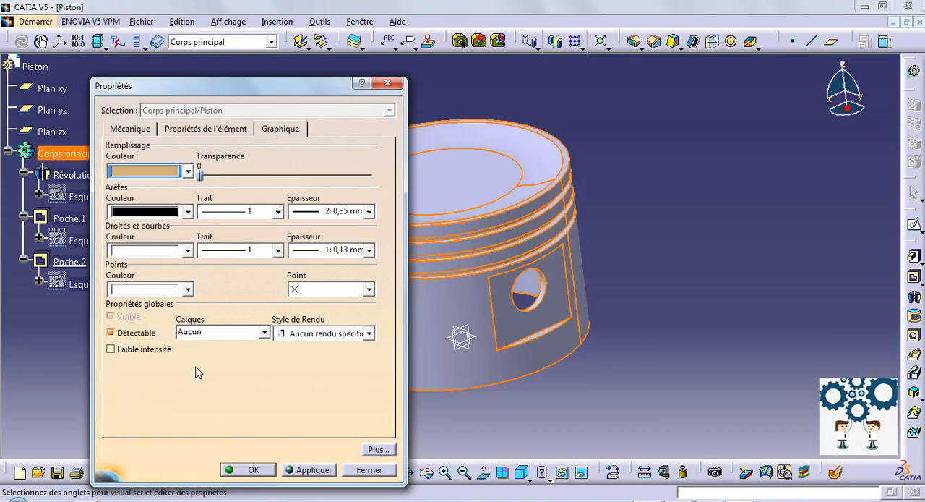
{"action": "left_click", "coordinate": [245, 470]}
{"action": "left_click", "coordinate": [252, 328]}
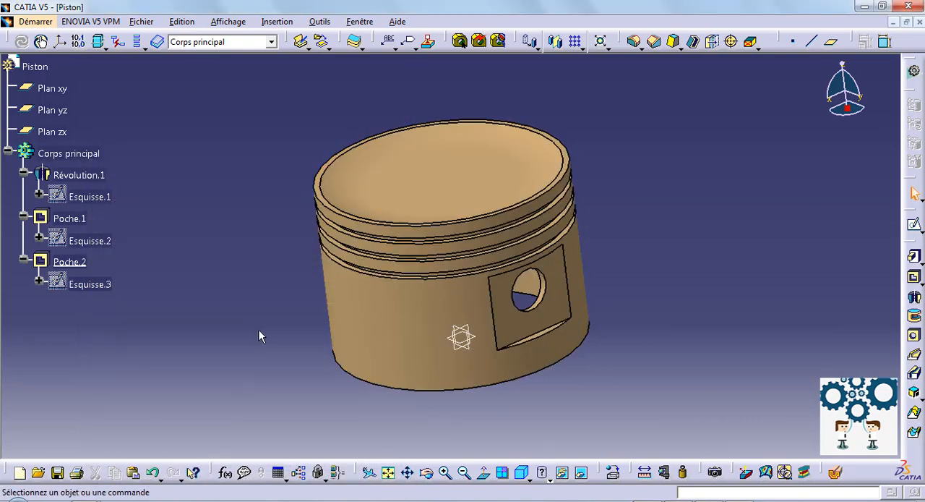
- Save the part as Piston, of type CATPart, in the "Pièces CATIA V5" folder
{"action": "middle_click_drag", "start_coordinate": [260, 331], "coordinate": [309, 305]}
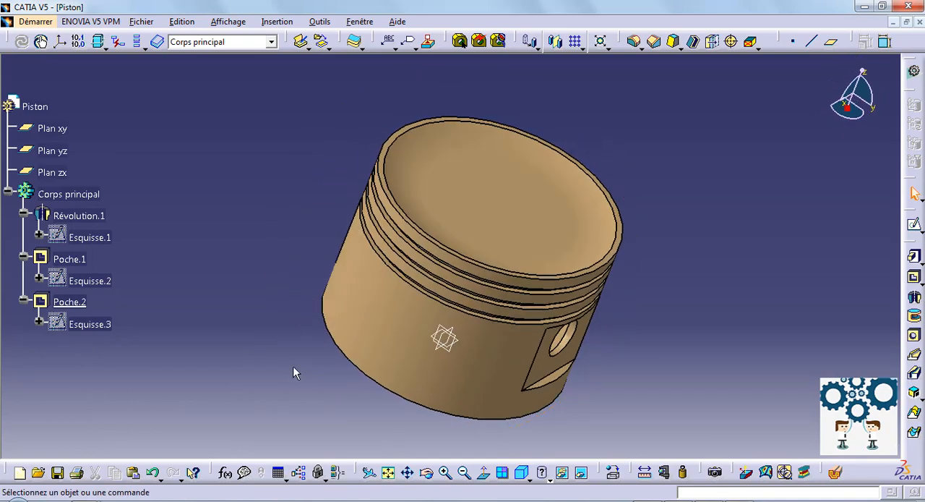
{"action": "left_click", "coordinate": [90, 21]}
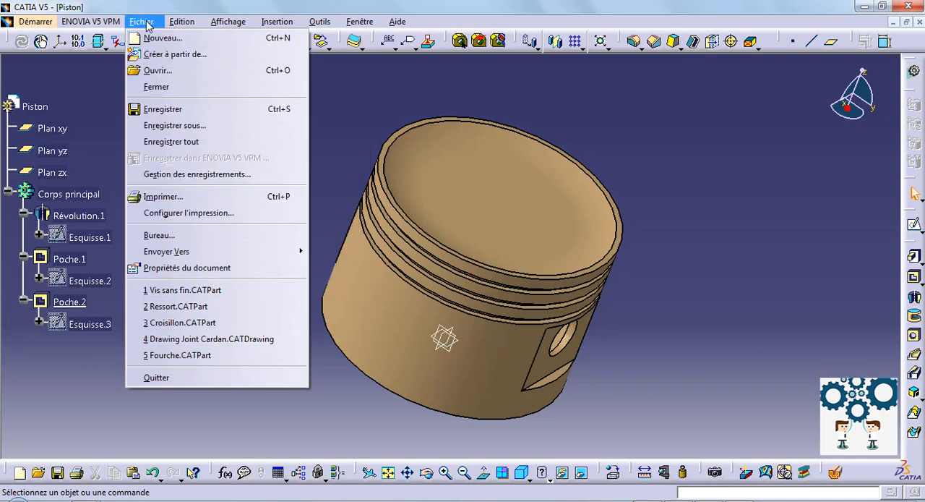
{"action": "left_click", "coordinate": [217, 109]}
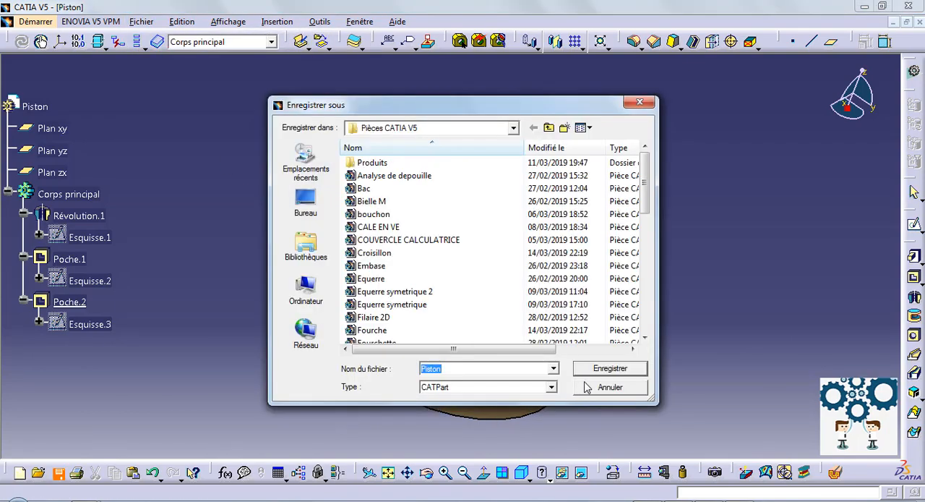
{"action": "left_click", "coordinate": [610, 368]}
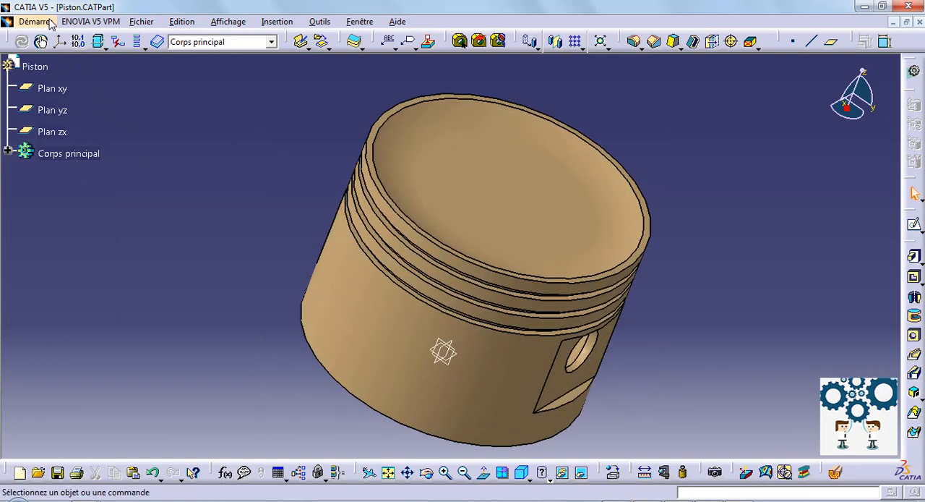
- Create a new part named "Axe de piston"
{"action": "left_click", "coordinate": [36, 21]}
{"action": "mouse_move", "coordinate": [68, 57]}
{"action": "left_click", "coordinate": [249, 56]}
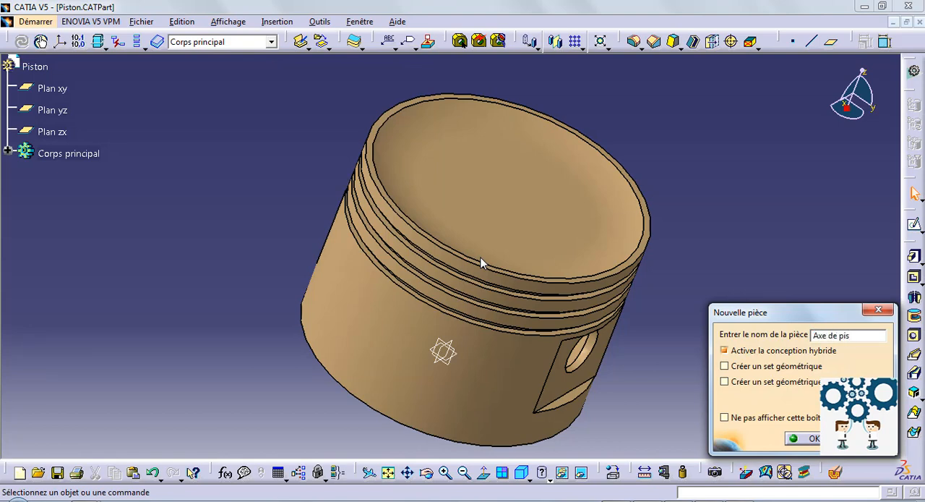
{"action": "type", "text": "Axe de piston"}
{"action": "key", "text": "Return"}
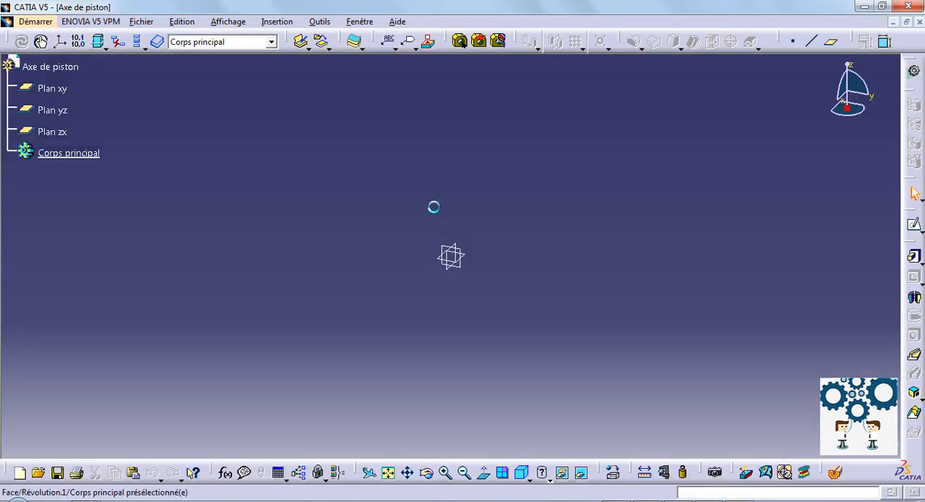
- Start a sketch on the yz plane and draw two circles centred on the origin, about 152 mm and 109 mm in diameter
{"action": "left_click", "coordinate": [53, 111]}
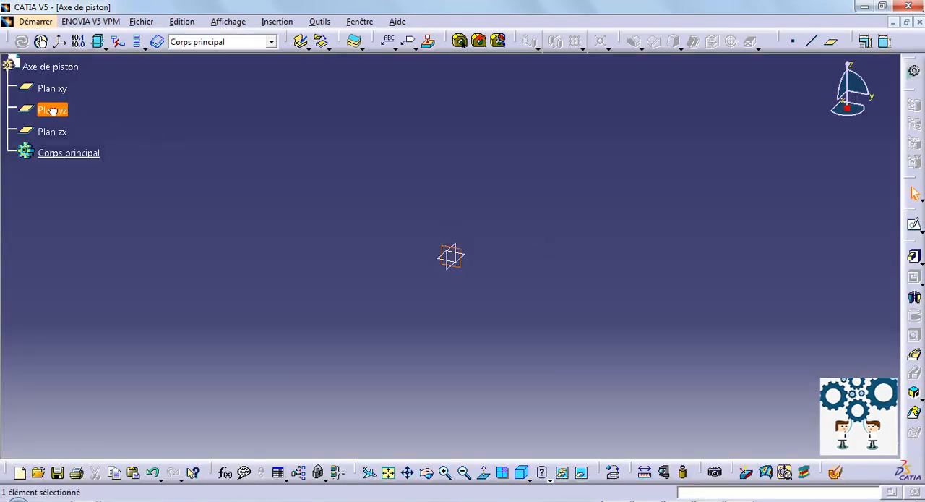
{"action": "left_click", "coordinate": [914, 223]}
{"action": "left_click", "coordinate": [915, 326]}
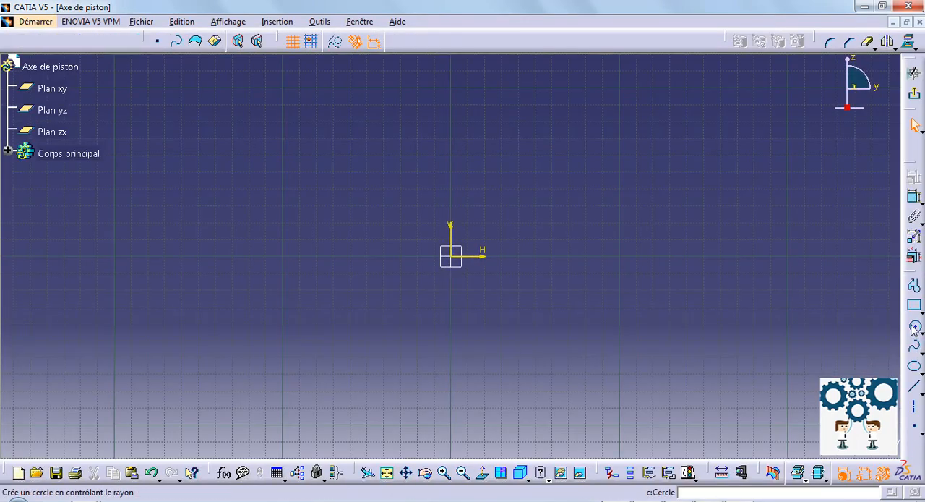
{"action": "left_click", "coordinate": [451, 256]}
{"action": "left_click", "coordinate": [579, 245]}
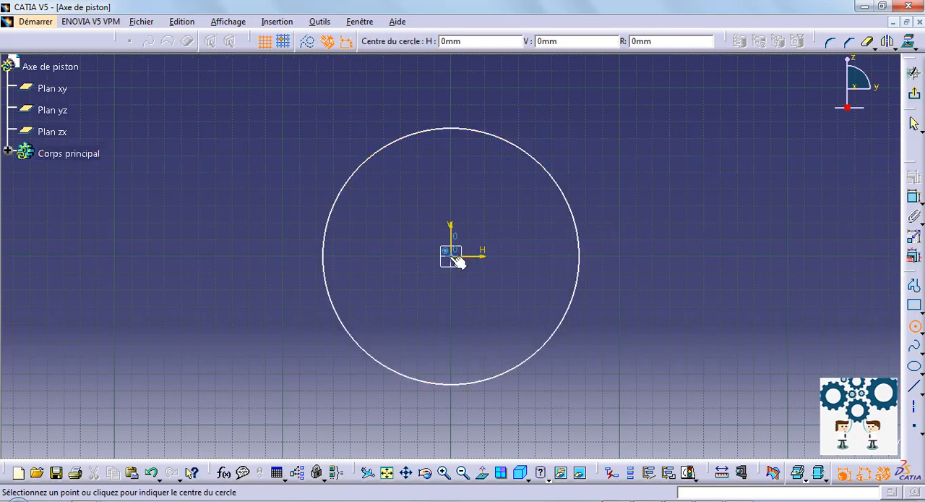
{"action": "left_click", "coordinate": [452, 256]}
{"action": "left_click", "coordinate": [543, 249]}
- Dimension the outer circle's diameter and set it to 14 mm
{"action": "left_click", "coordinate": [915, 197]}
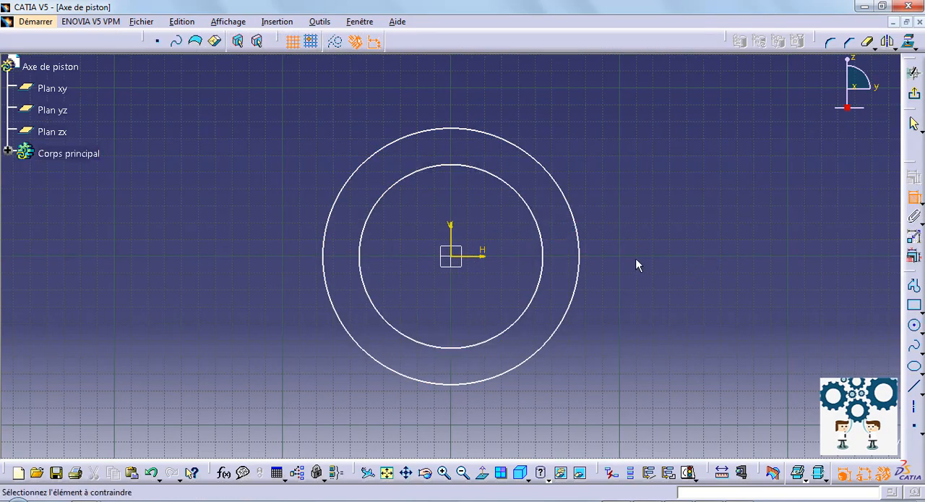
{"action": "left_click", "coordinate": [914, 197]}
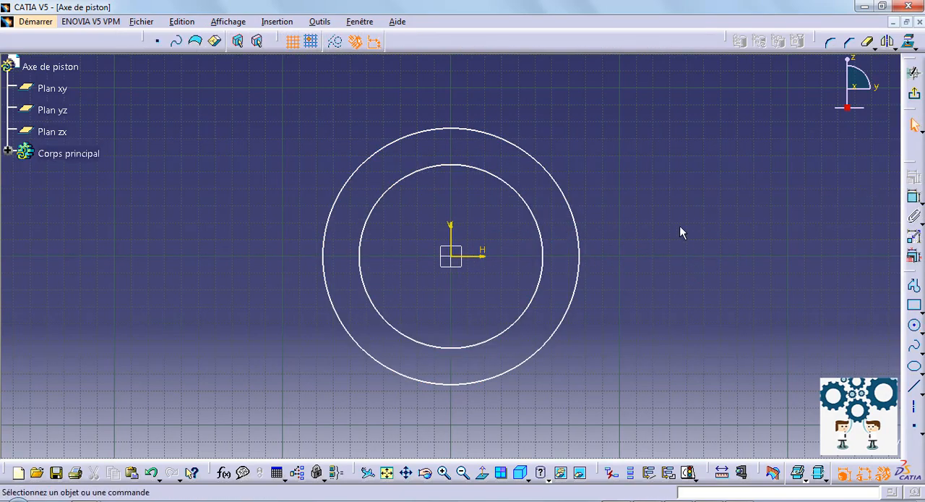
{"action": "left_click", "coordinate": [578, 254]}
{"action": "left_click", "coordinate": [638, 244]}
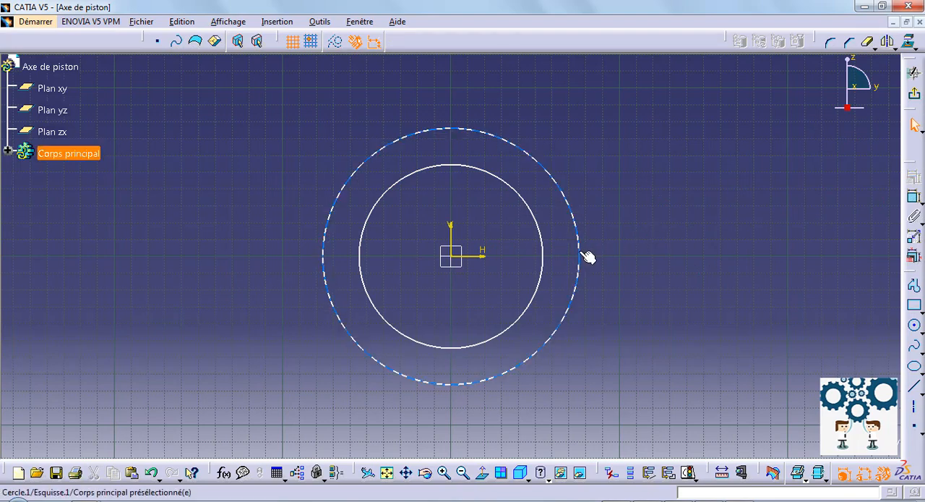
{"action": "left_click", "coordinate": [586, 257]}
{"action": "left_click", "coordinate": [915, 197]}
{"action": "left_click", "coordinate": [656, 244]}
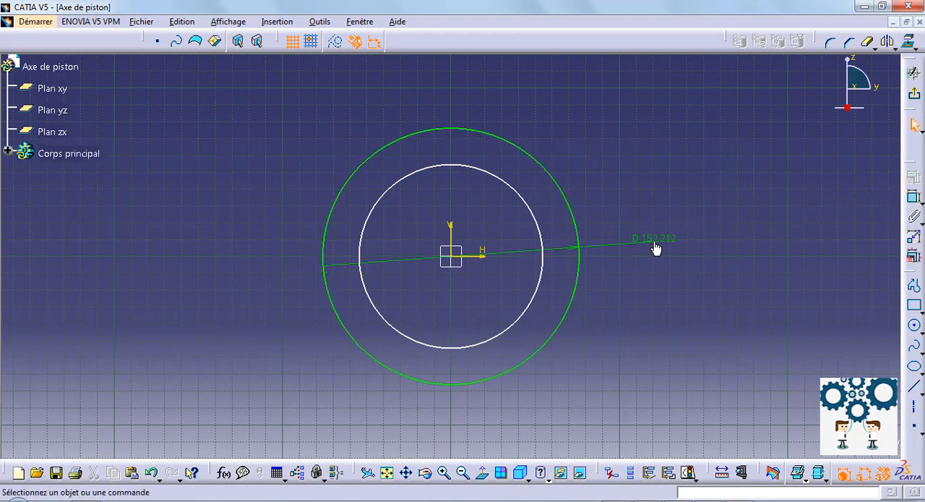
{"action": "double_click", "coordinate": [653, 241]}
{"action": "type", "text": "14"}
{"action": "key", "text": "Return"}
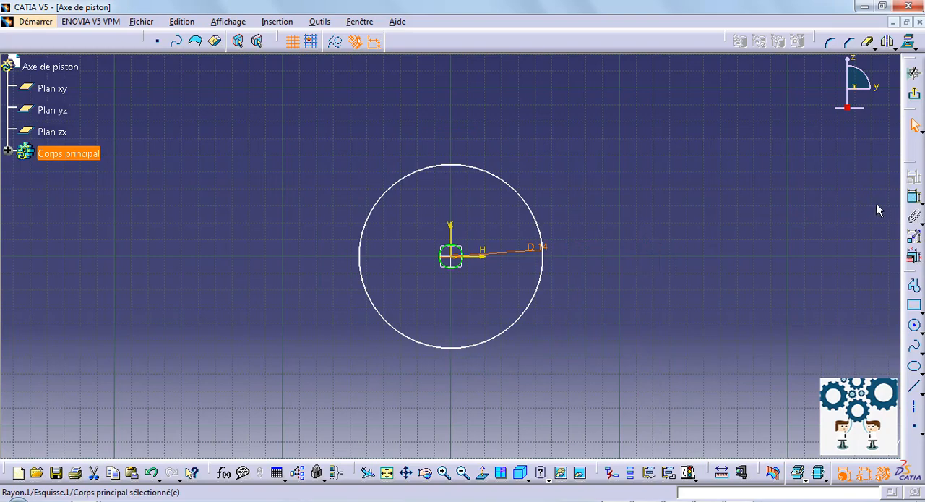
- Dimension the other concentric circle's diameter and set it to 10 mm
{"action": "left_click", "coordinate": [914, 197]}
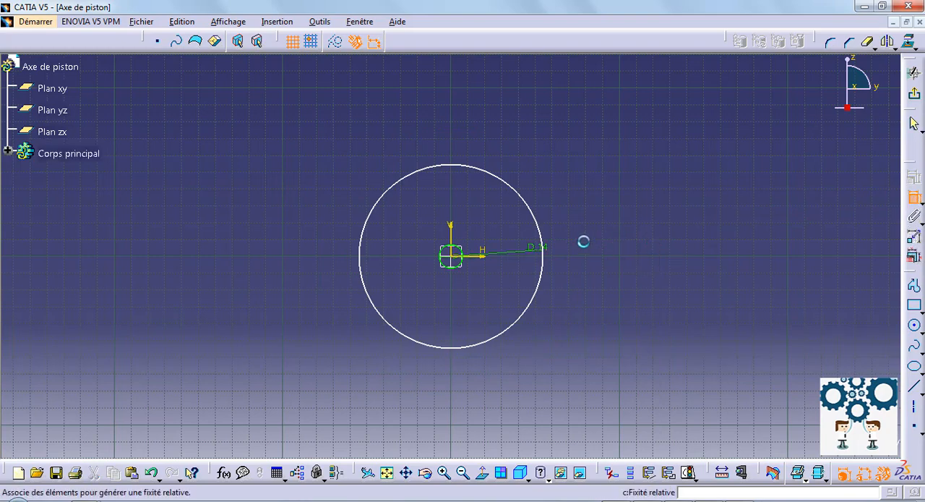
{"action": "left_click", "coordinate": [542, 230]}
{"action": "left_click", "coordinate": [640, 231]}
{"action": "double_click", "coordinate": [641, 233]}
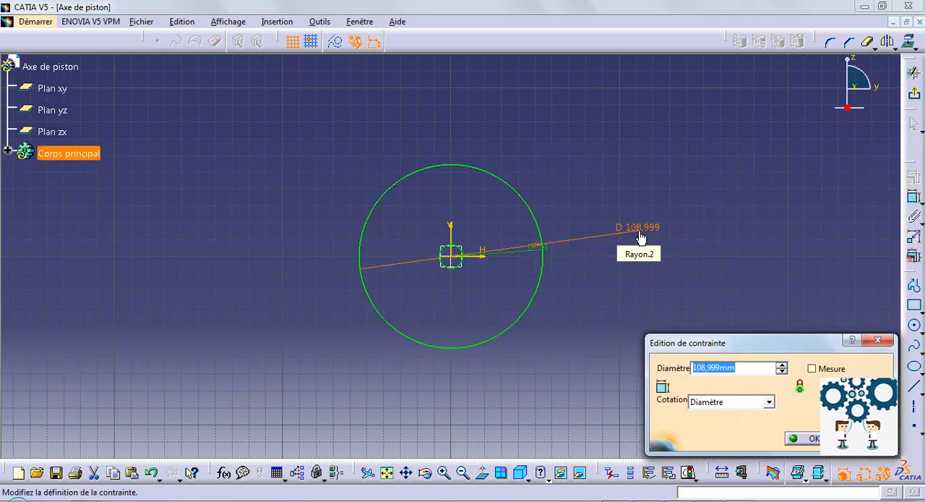
{"action": "type", "text": "10"}
{"action": "key", "text": "Return"}
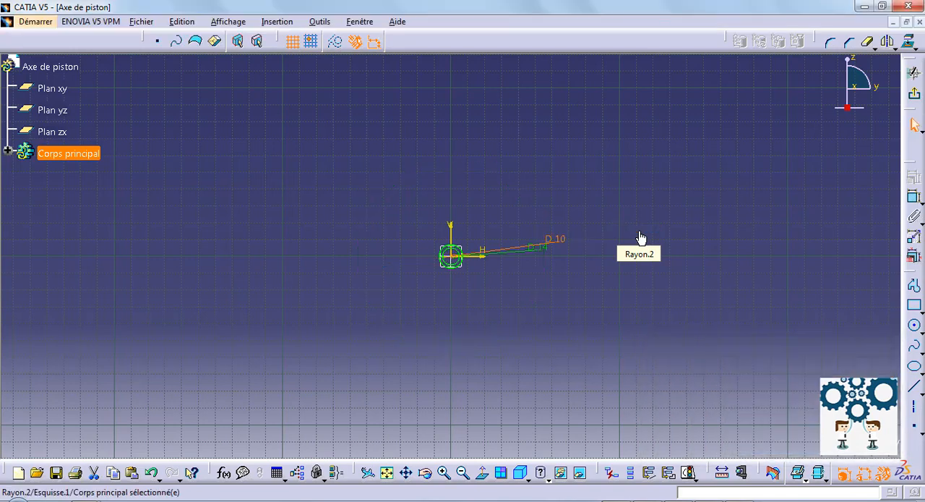
- Finish the two-circle sketch and extrude the ring profile to a length of 74 mm
{"action": "left_click", "coordinate": [915, 97]}
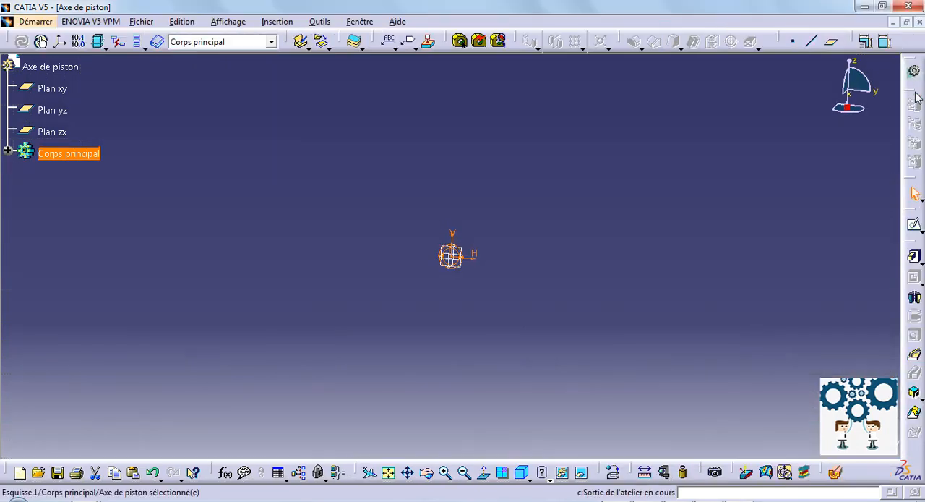
{"action": "left_click", "coordinate": [915, 258]}
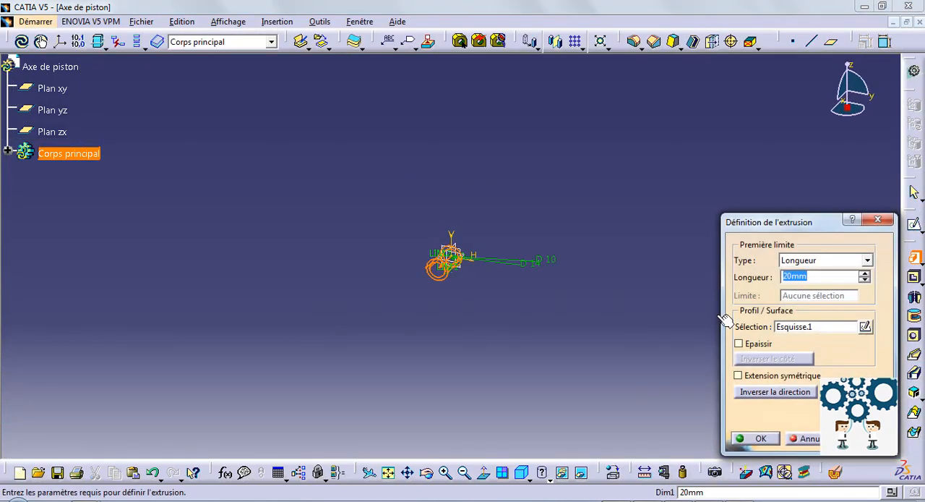
{"action": "type", "text": "74"}
{"action": "key", "text": "Return"}
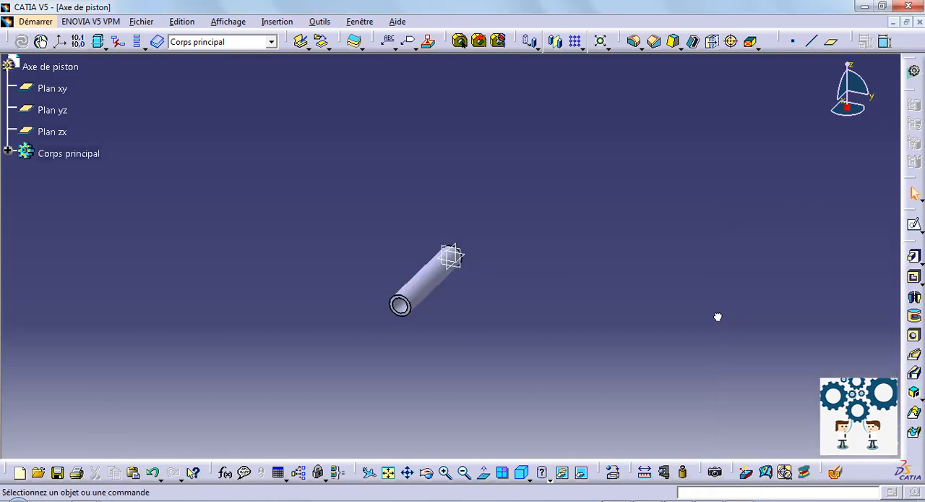
- Change the fill colour of the main body "Corps principal" to reddish brown and deselect the body
{"action": "middle_click_drag", "start_coordinate": [340, 292], "coordinate": [180, 218]}
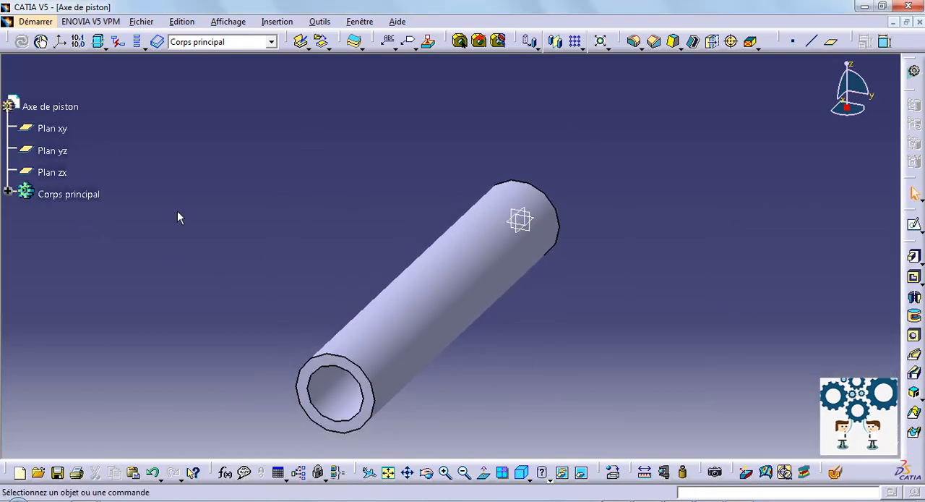
{"action": "right_click", "coordinate": [65, 194]}
{"action": "left_click", "coordinate": [110, 255]}
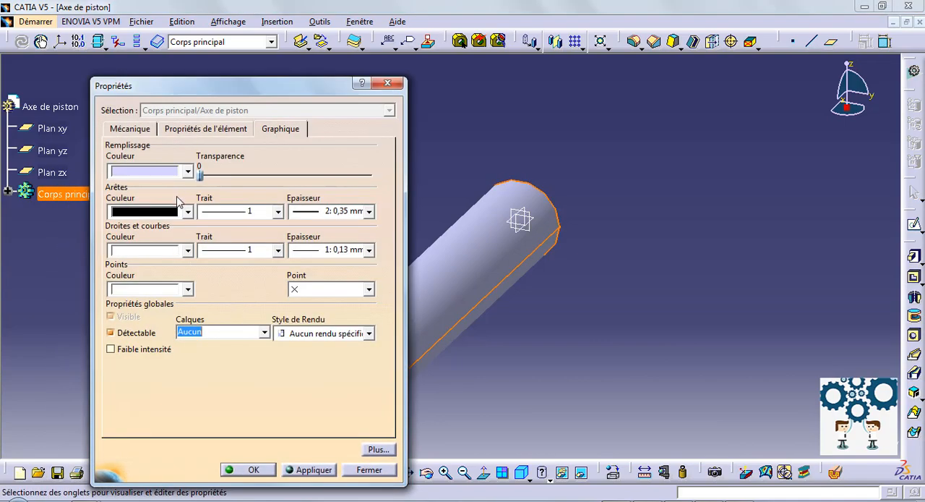
{"action": "left_click", "coordinate": [187, 171]}
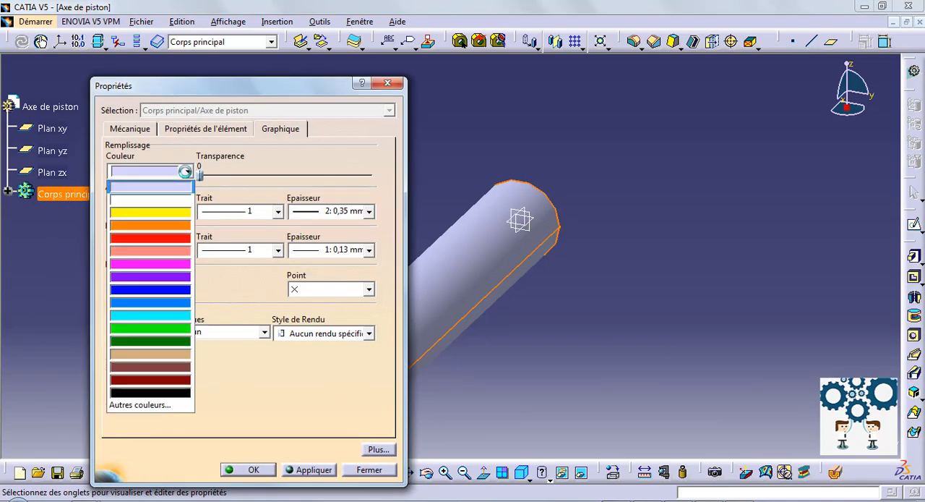
{"action": "left_click", "coordinate": [148, 368]}
{"action": "left_click", "coordinate": [246, 470]}
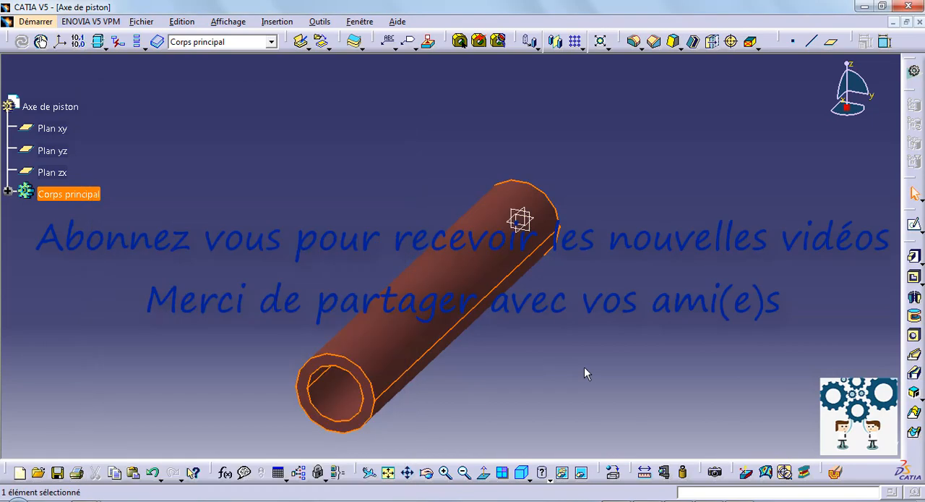
{"action": "left_click", "coordinate": [584, 370]}
- Save the finished pin part as a CATPart named "Axe de piston" in the "Pièces CATIA V5" folder
{"action": "middle_click_drag", "start_coordinate": [543, 384], "coordinate": [538, 368]}
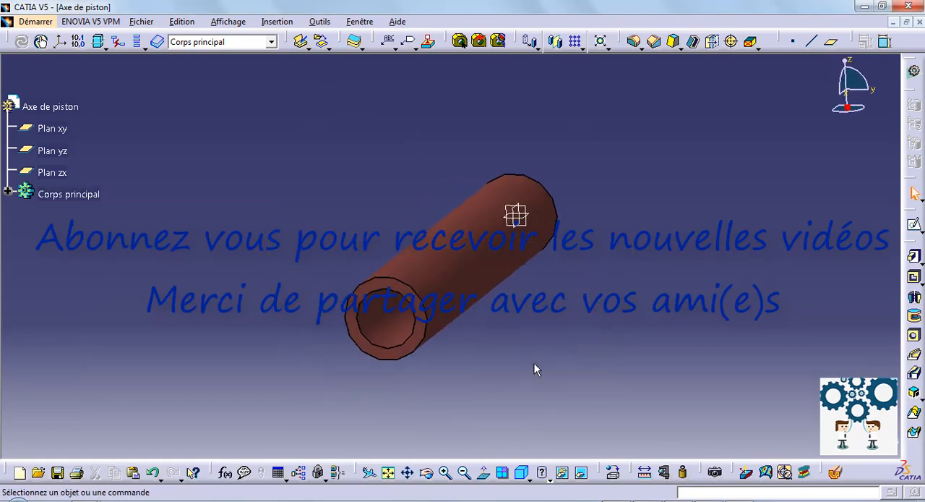
{"action": "left_click", "coordinate": [91, 21]}
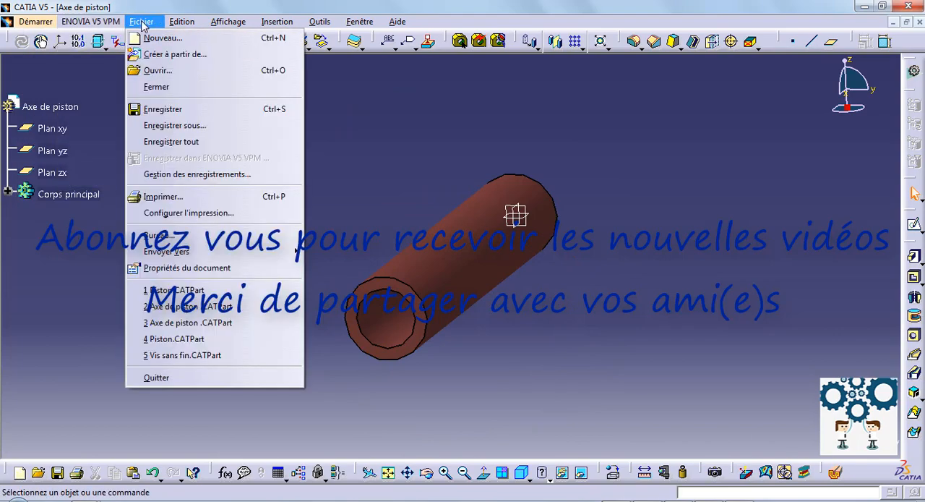
{"action": "left_click", "coordinate": [162, 109]}
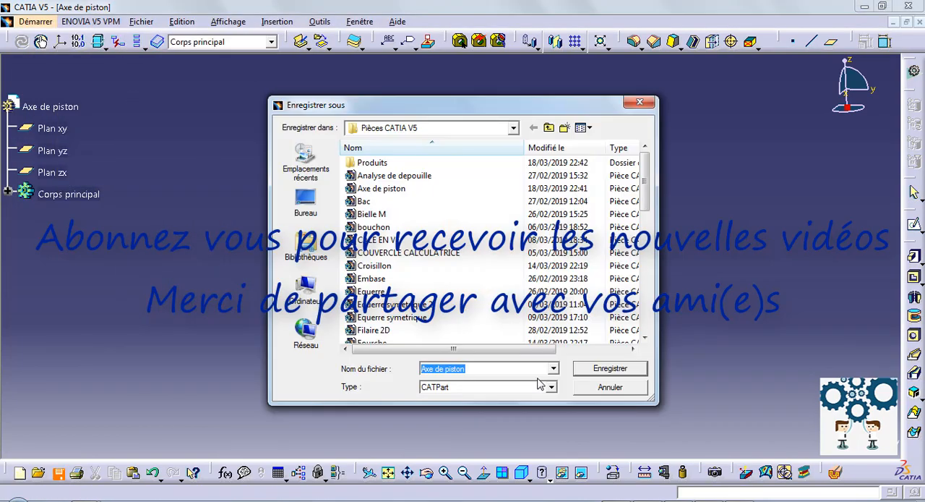